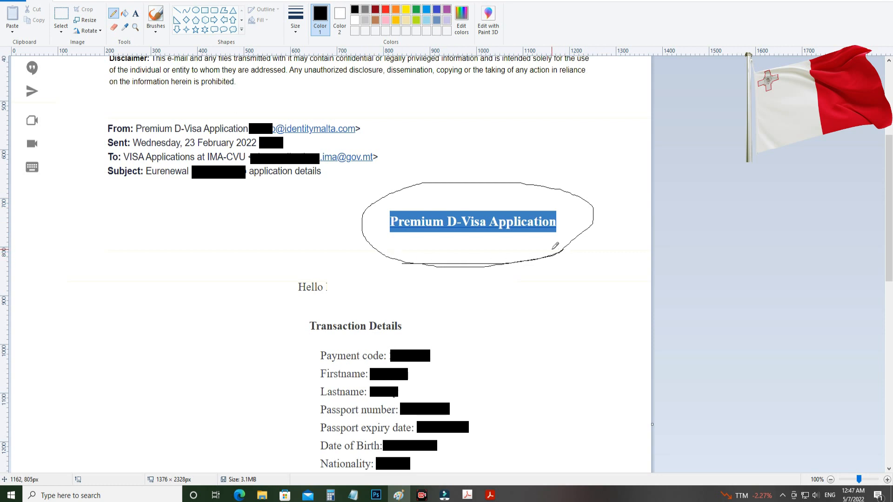
Draw a freehand circle around the payment amount and currency in the transaction details, then undo it
scroll(555, 246, "down", 2)
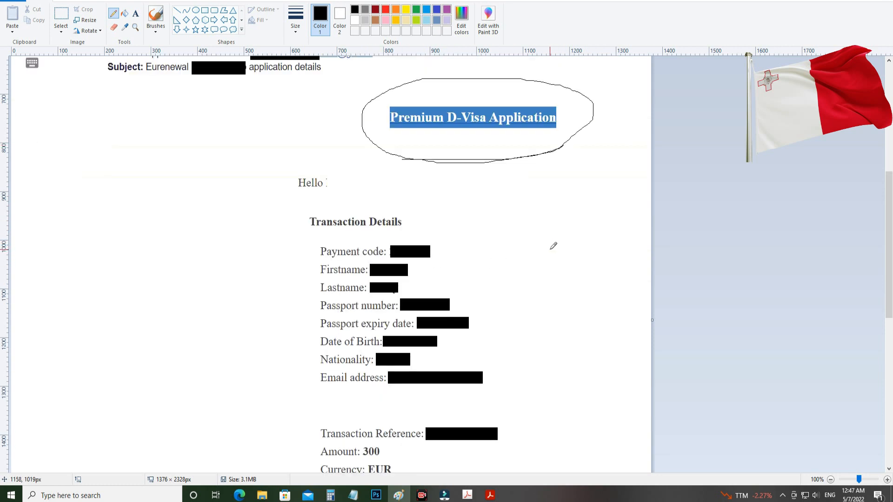
scroll(553, 246, "down", 2)
scroll(552, 246, "up", 2)
scroll(512, 279, "down", 2)
mouse_move(353, 375)
left_mouse_down()
mouse_move(411, 357)
mouse_move(334, 303)
mouse_move(361, 359)
left_mouse_up()
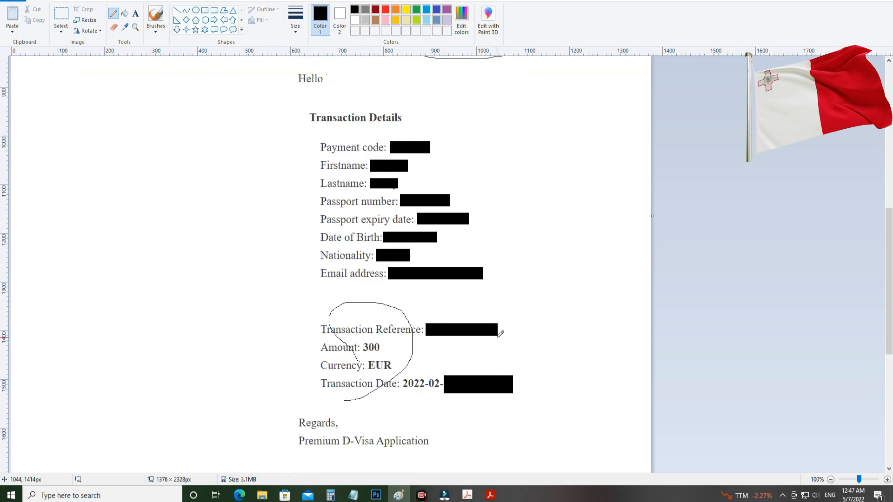
key("ctrl+z")
Draw a large freehand oval around all the transaction details and underline the transaction date, then undo these marks
scroll(483, 345, "down", 1)
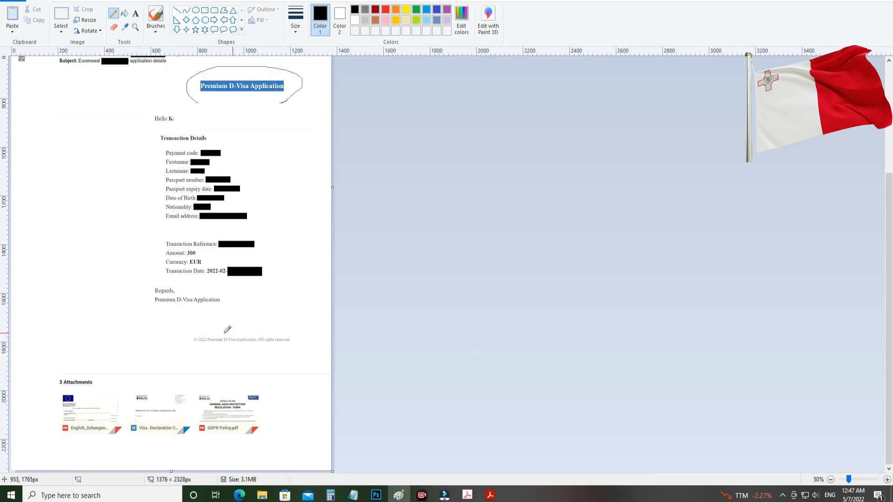
mouse_move(227, 329)
left_mouse_down()
mouse_move(289, 140)
mouse_move(120, 209)
mouse_move(208, 334)
left_mouse_up()
scroll(161, 319, "up", 1)
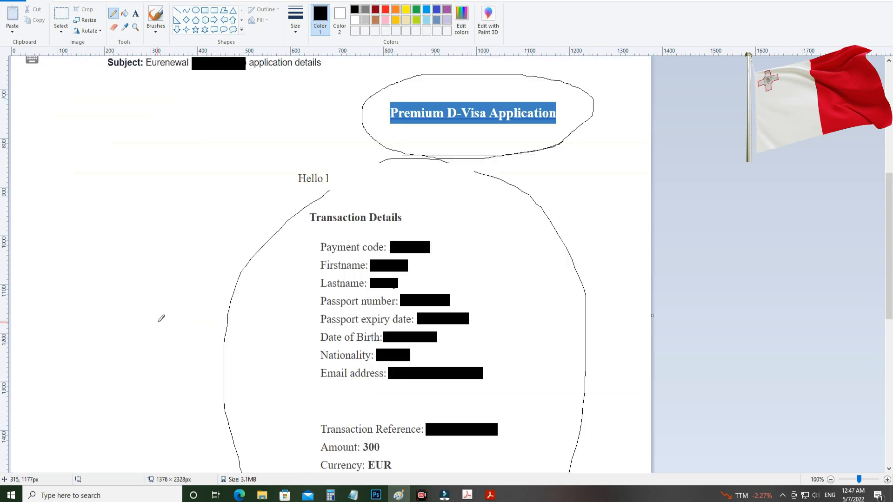
scroll(450, 239, "down", 5)
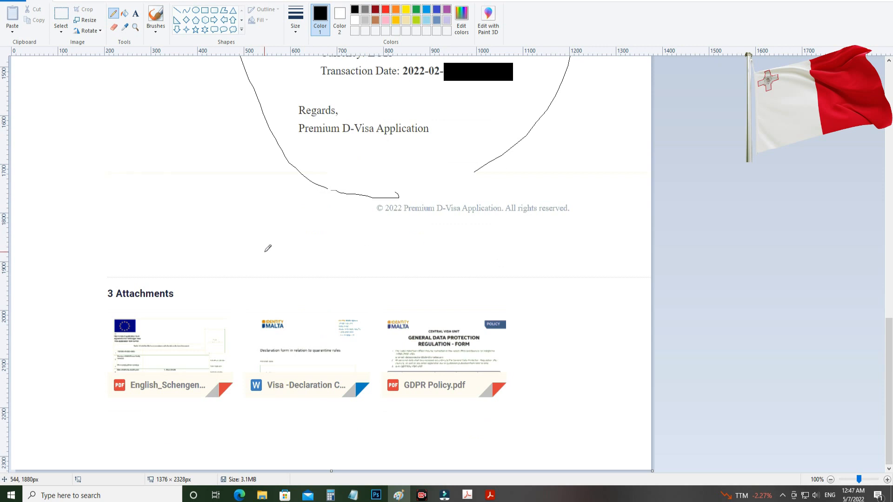
scroll(494, 151, "up", 3)
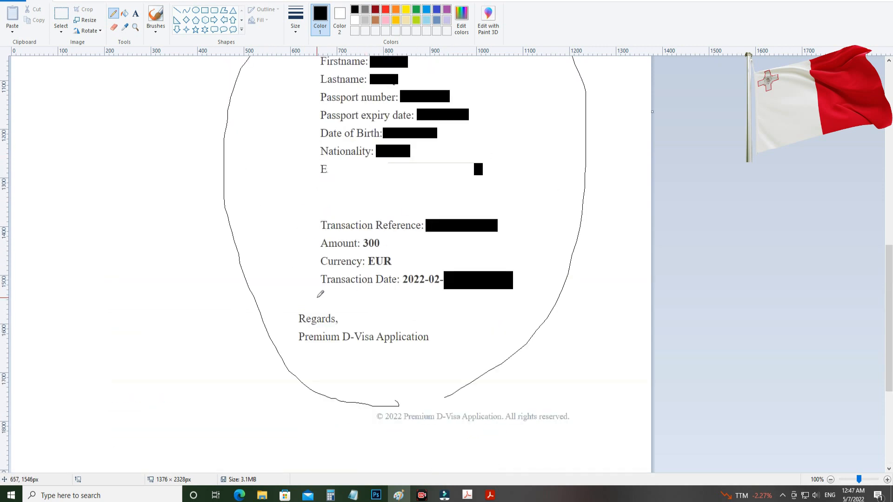
left_click_drag(317, 296, 565, 273)
left_click_drag(348, 296, 424, 287)
scroll(454, 260, "down", 2)
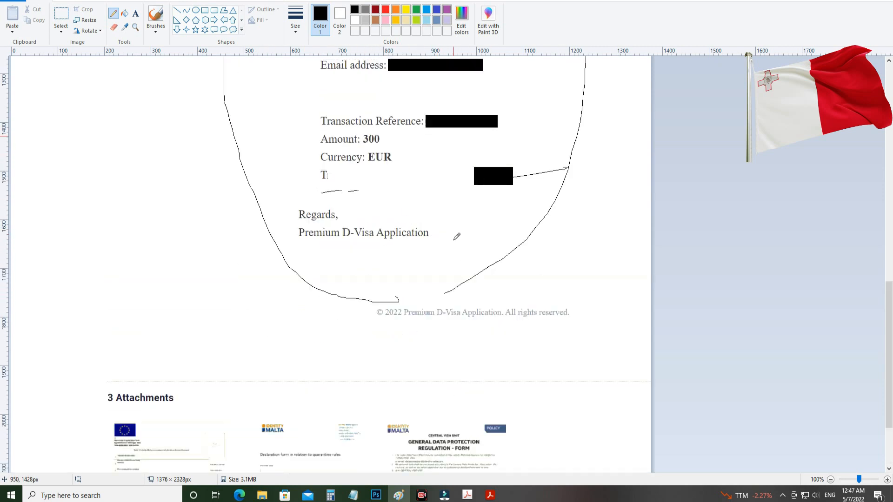
key("ctrl+z")
key("ctrl+z")
key("ctrl+z")
Circle the 3 Attachments heading and the Schengen form, Visa Declaration and GDPR Policy attachments freehand
scroll(161, 357, "down", 2)
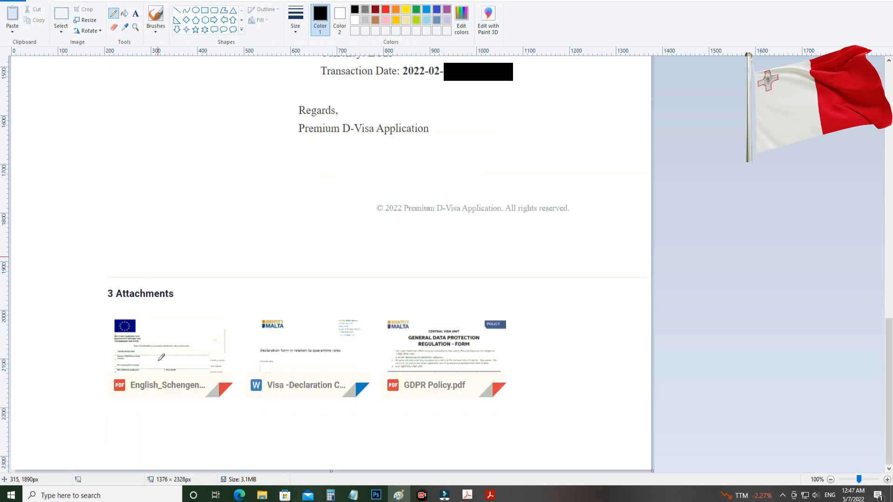
mouse_move(100, 310)
left_mouse_down()
mouse_move(191, 284)
mouse_move(77, 272)
mouse_move(120, 312)
left_mouse_up()
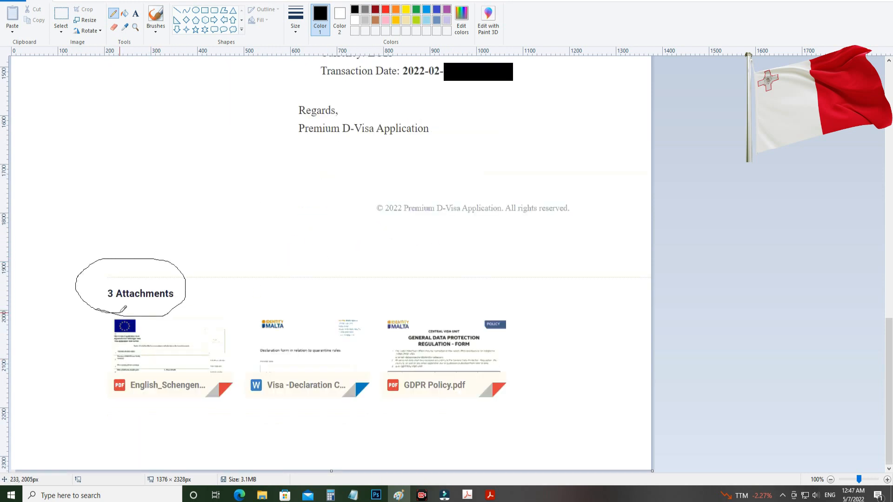
mouse_move(120, 396)
left_mouse_down()
mouse_move(208, 399)
mouse_move(102, 354)
mouse_move(148, 426)
left_mouse_up()
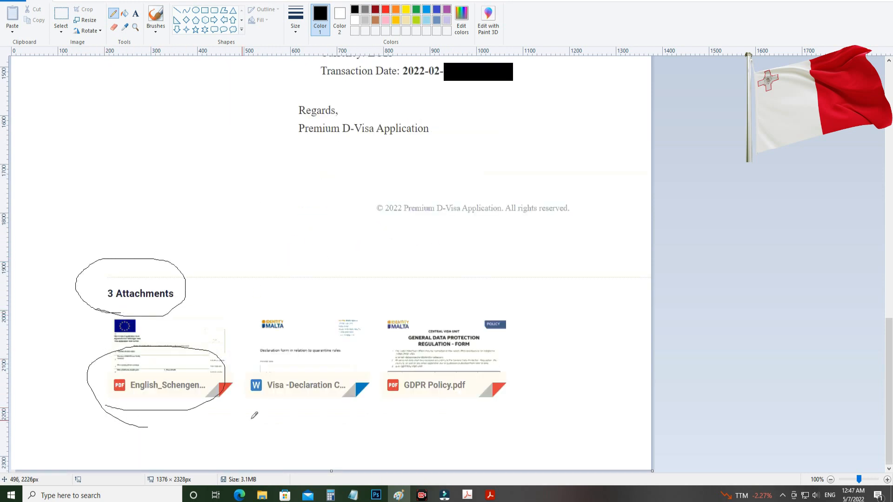
mouse_move(261, 411)
left_mouse_down()
mouse_move(366, 365)
mouse_move(229, 367)
mouse_move(329, 409)
left_mouse_up()
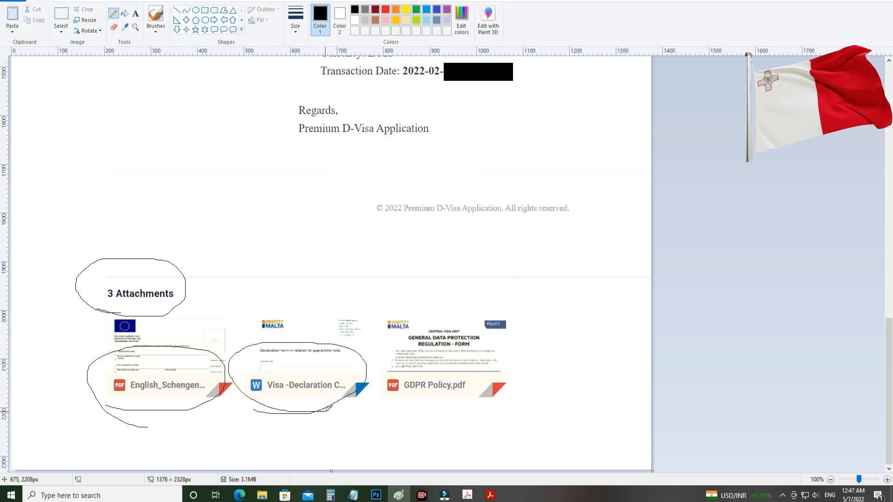
mouse_move(385, 399)
left_mouse_down()
mouse_move(449, 406)
mouse_move(522, 347)
mouse_move(404, 300)
mouse_move(406, 421)
left_mouse_up()
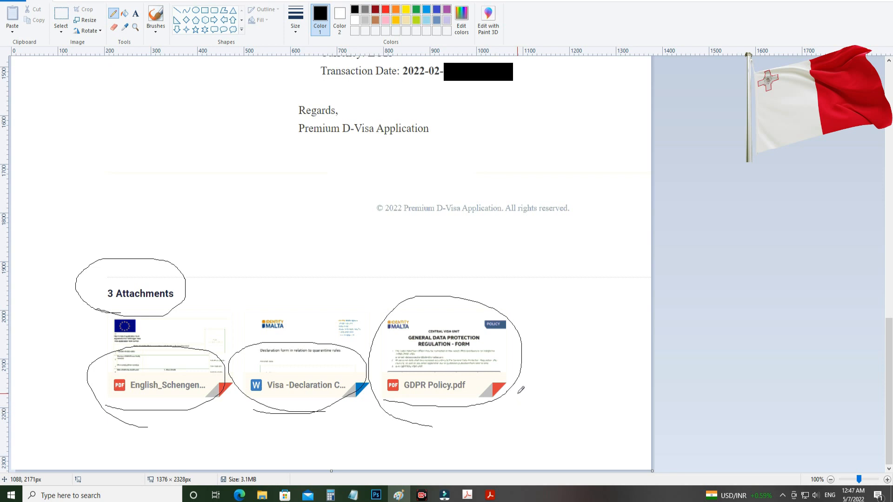
Switch to the English_SchengenVISA form in Acrobat and review fields 1 to 7, from surname to nationality
mouse_move(470, 500)
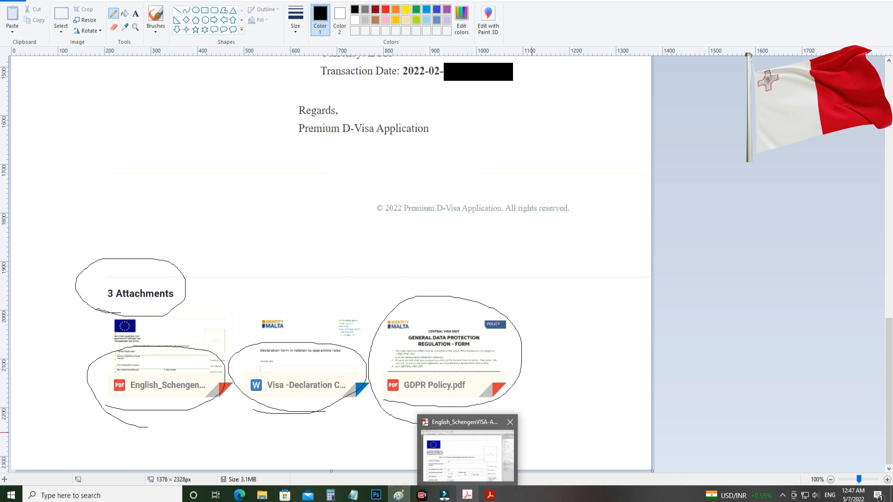
left_click(470, 471)
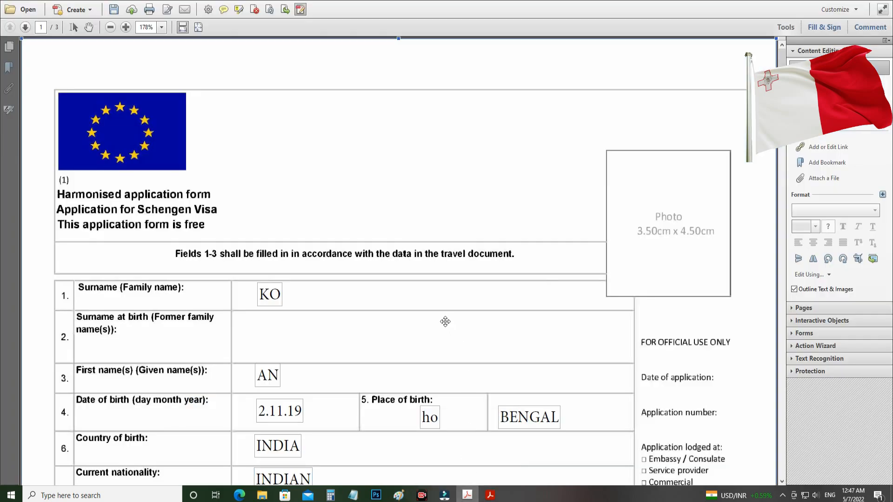
scroll(513, 287, "down", 1)
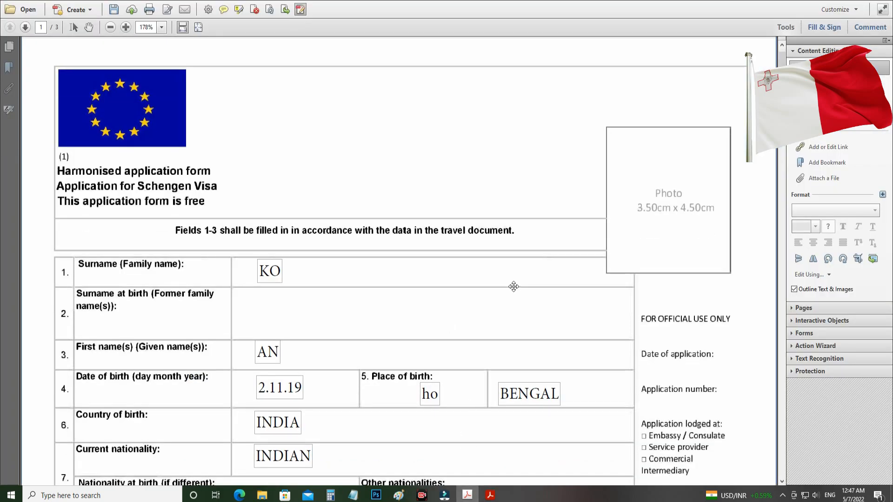
scroll(513, 287, "down", 1)
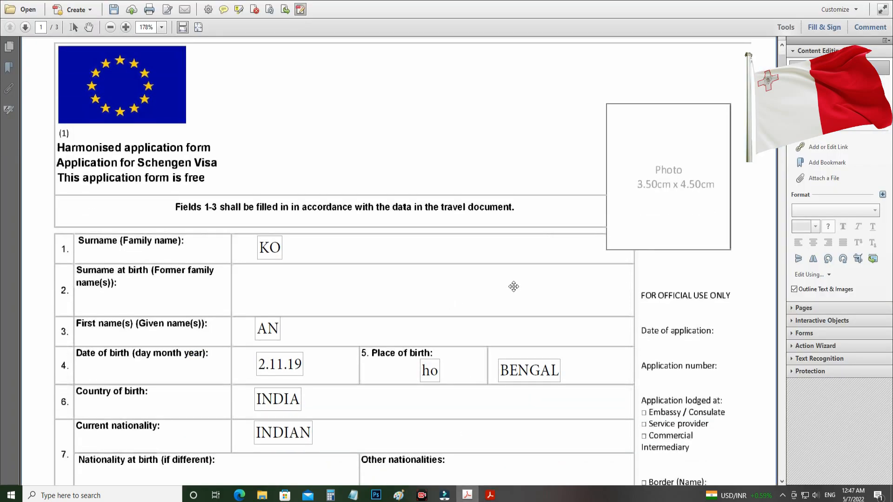
scroll(513, 286, "down", 1)
scroll(513, 283, "up", 1)
scroll(454, 255, "down", 1)
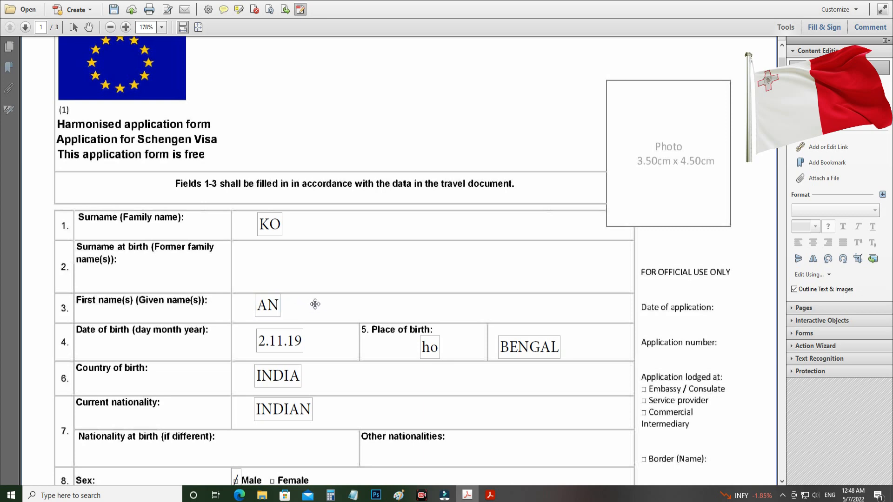
scroll(315, 304, "down", 1)
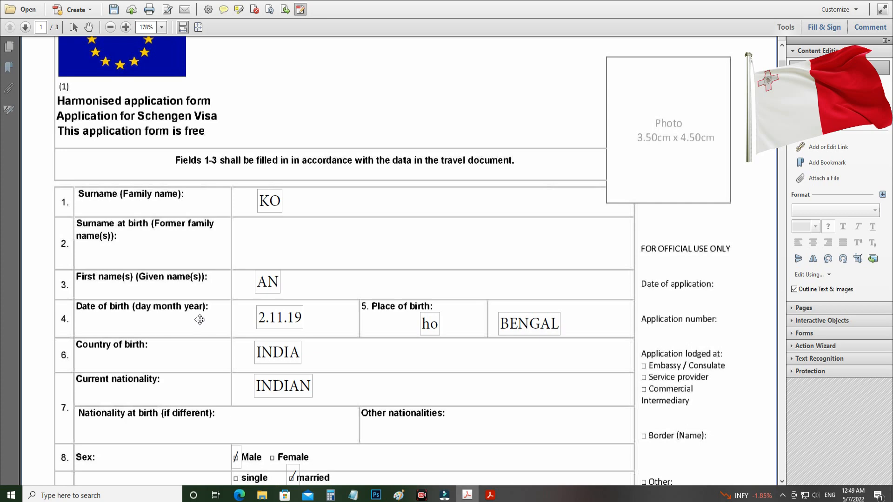
scroll(351, 299, "down", 3)
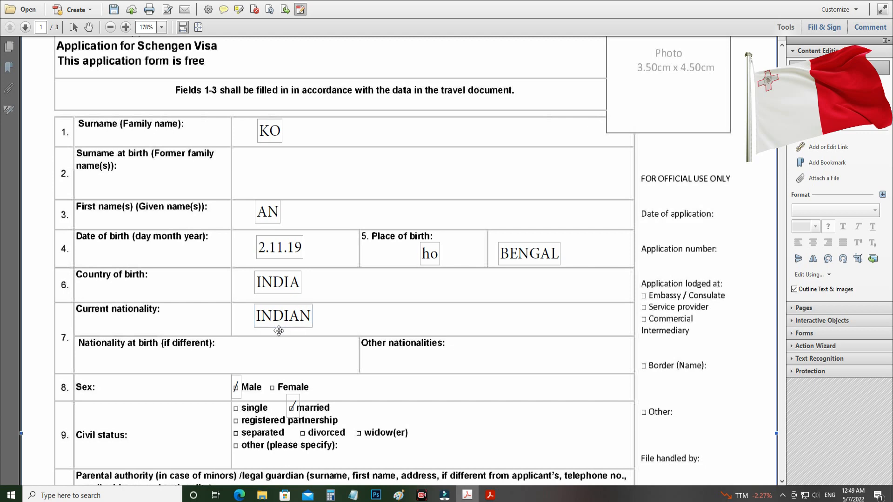
scroll(158, 331, "down", 2)
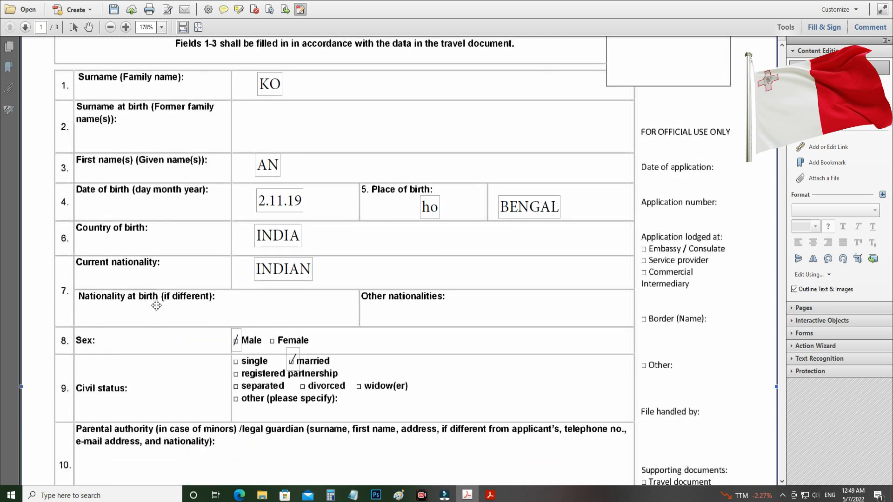
Review fields 8 to 16 of the visa form, covering sex, civil status, identity number and travel document details
scroll(154, 302, "down", 1)
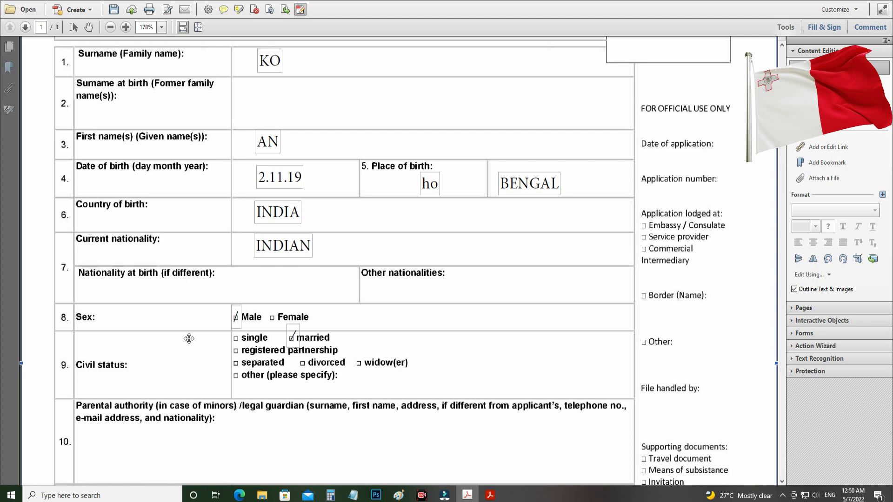
scroll(293, 312, "down", 1)
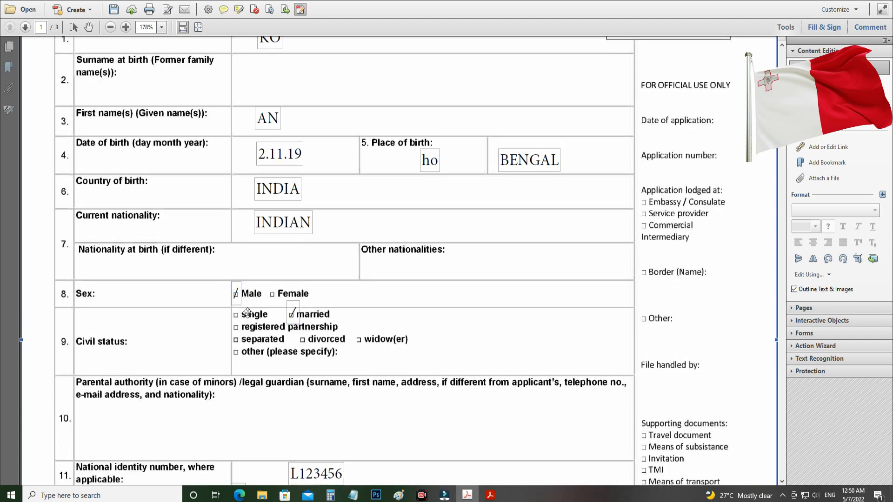
scroll(246, 309, "down", 2)
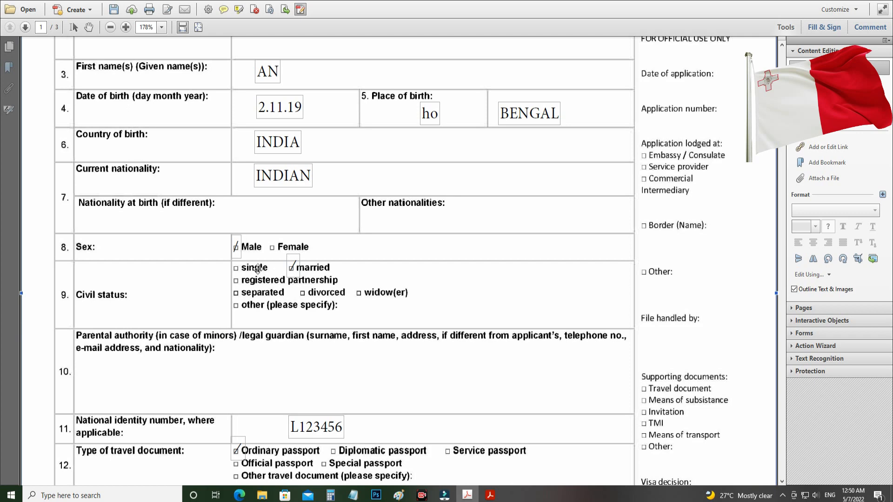
scroll(205, 305, "down", 3)
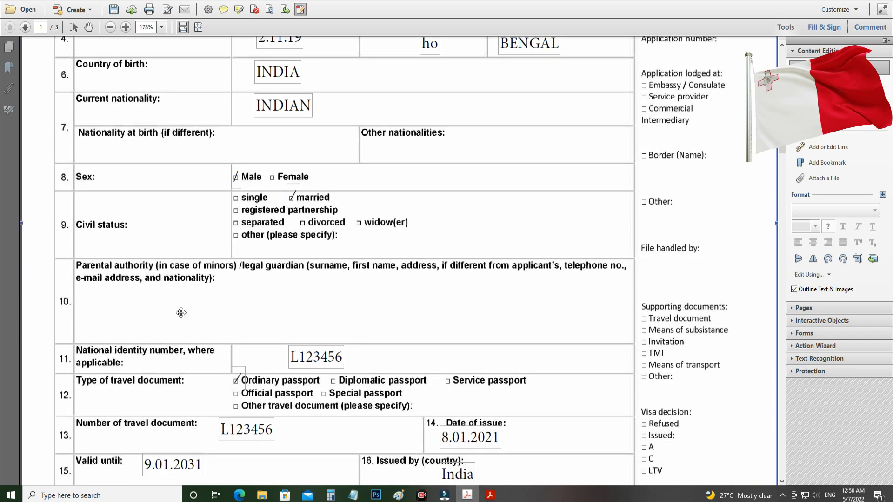
scroll(180, 312, "down", 1)
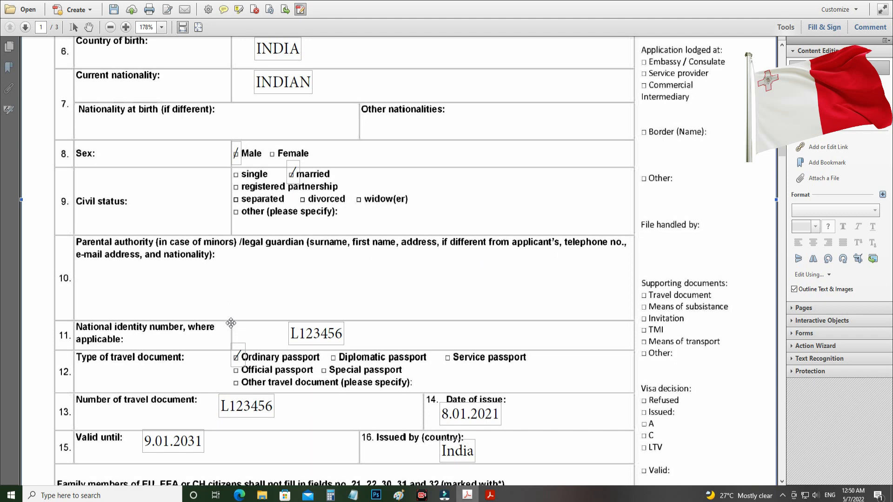
scroll(230, 344, "down", 1)
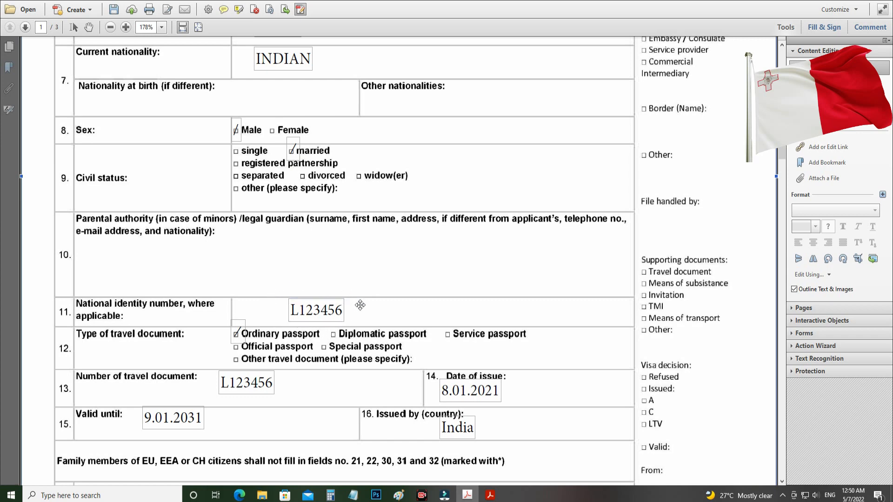
scroll(349, 309, "down", 2)
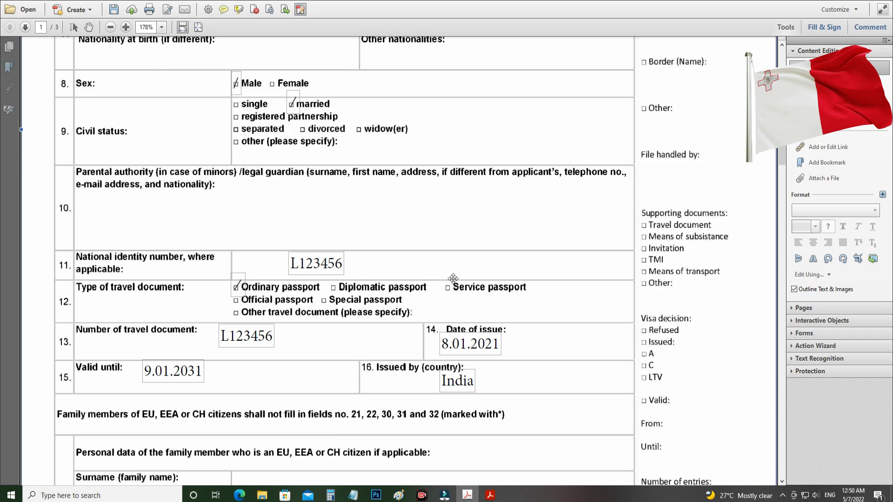
scroll(370, 318, "down", 2)
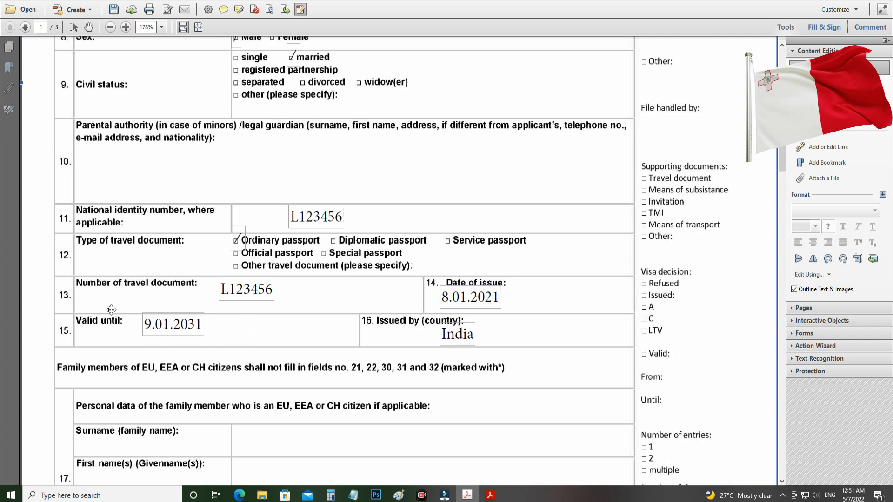
scroll(464, 343, "down", 2)
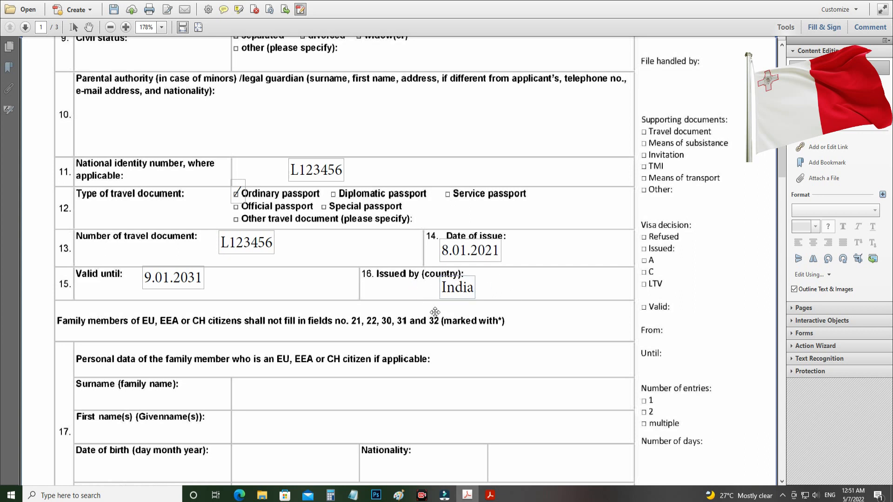
Review fields 17 and 18 of the visa form, covering the EU family member's personal data and the family relationship
scroll(235, 328, "down", 4)
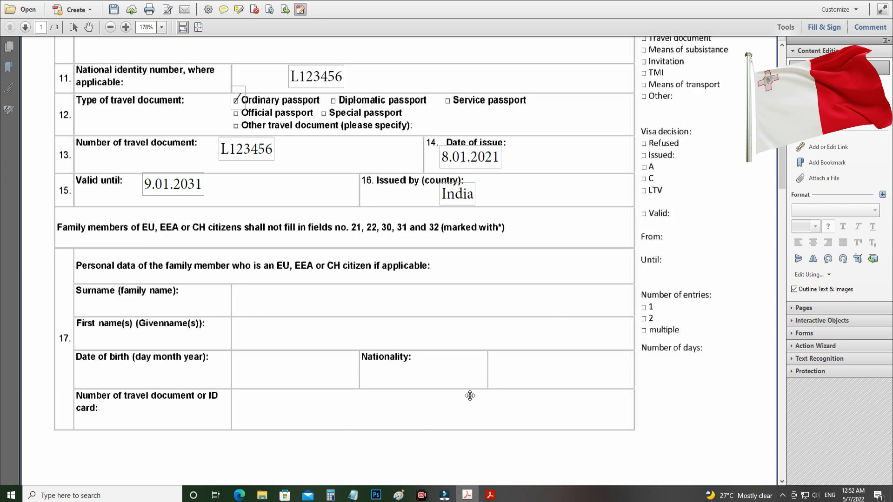
scroll(372, 383, "down", 3)
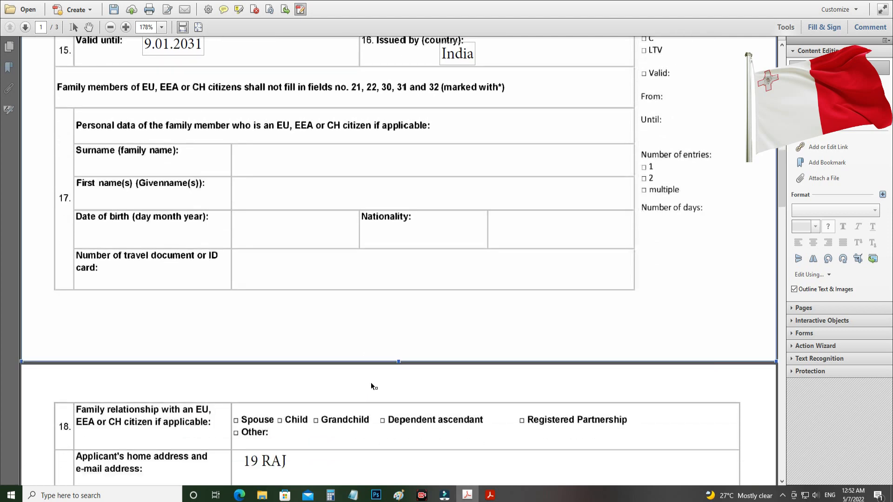
scroll(370, 384, "down", 2)
scroll(369, 384, "down", 1)
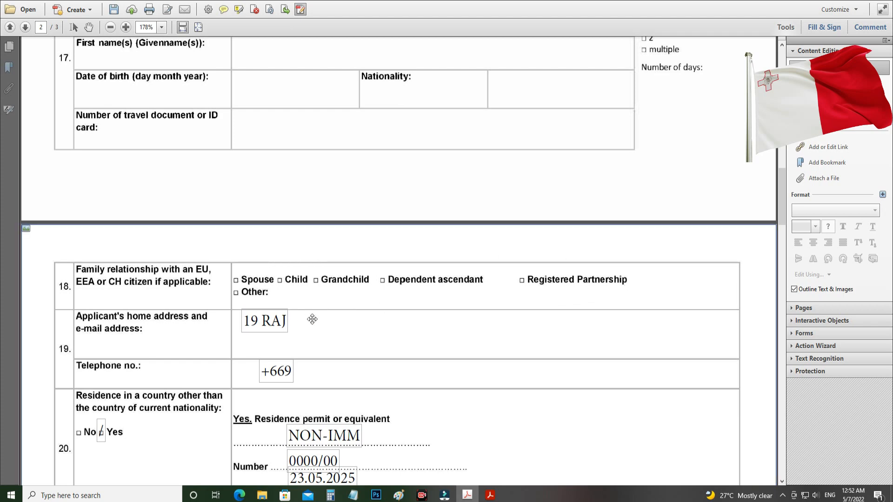
Review fields 19 and 20 on the applicant's home address, telephone number and residence permit in another country
scroll(217, 285, "down", 2)
scroll(216, 283, "down", 1)
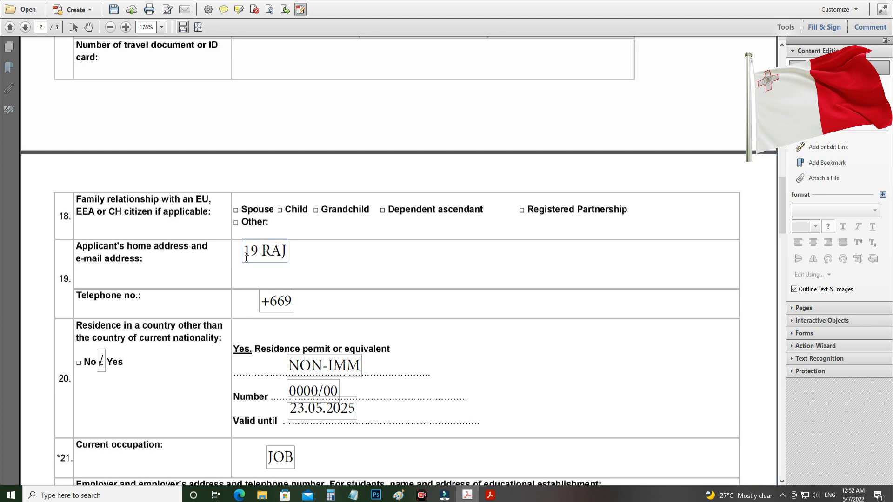
scroll(261, 251, "down", 1)
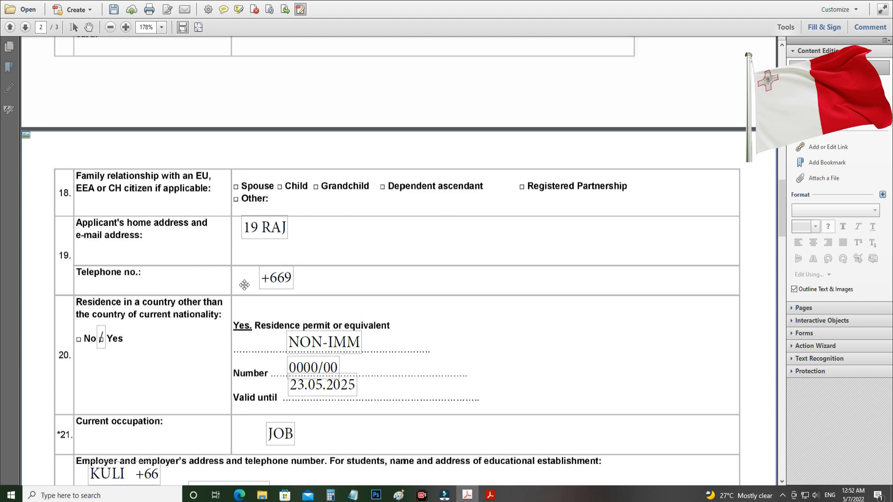
scroll(311, 280, "down", 1)
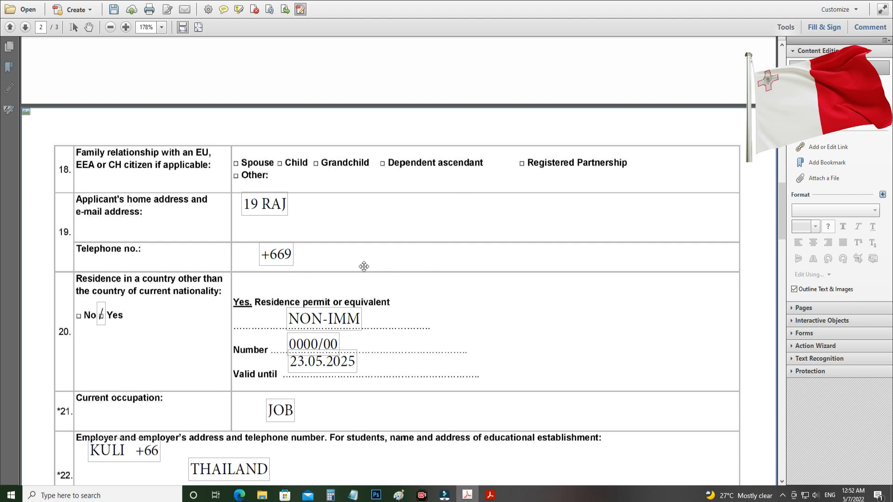
scroll(333, 266, "down", 1)
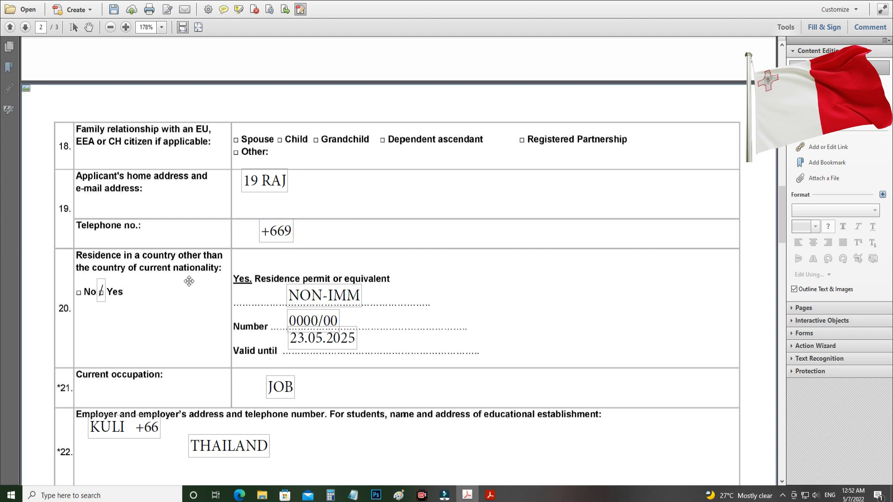
scroll(183, 279, "down", 1)
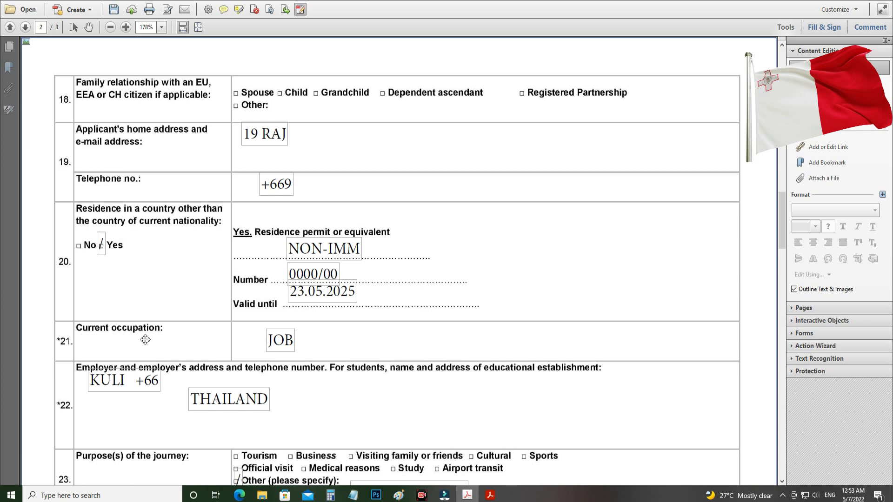
Review fields 21 and 22, covering the applicant's current occupation and the employer's address and telephone number
scroll(153, 338, "down", 1)
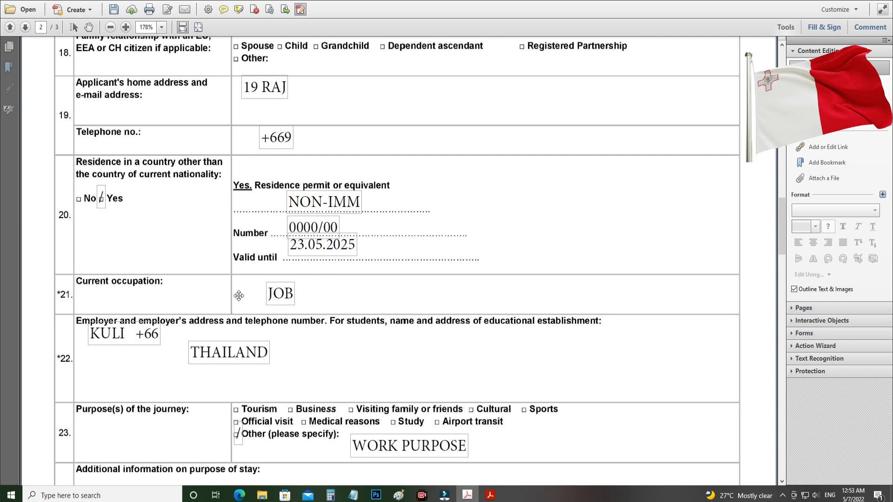
scroll(261, 297, "down", 2)
scroll(121, 288, "down", 1)
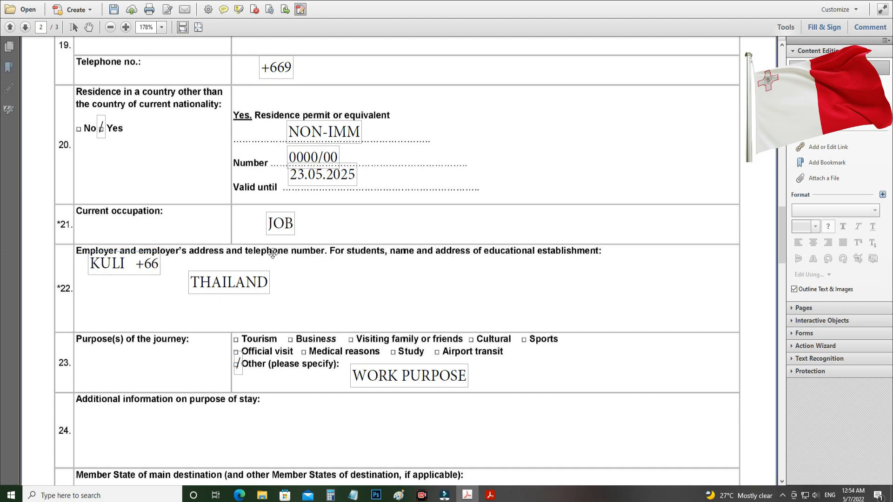
scroll(392, 307, "down", 1)
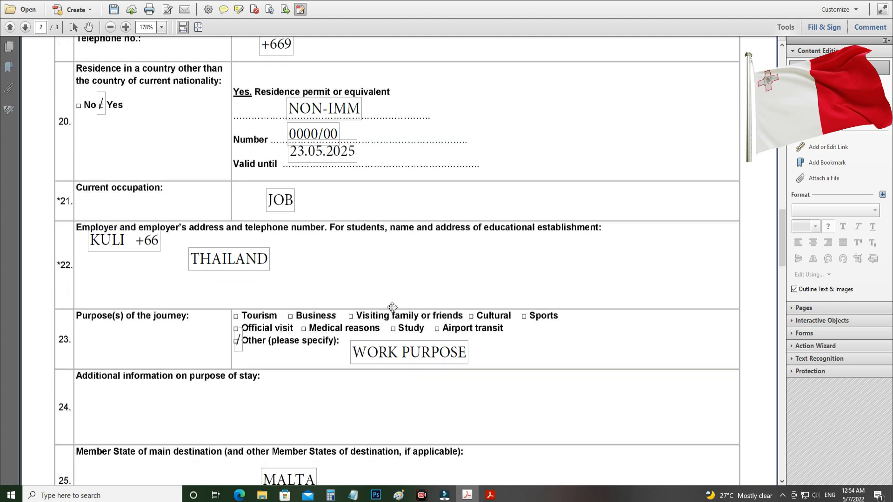
Select the WORK PURPOSE text entered for the Other option in field 23, Purpose(s) of the journey
scroll(392, 307, "down", 3)
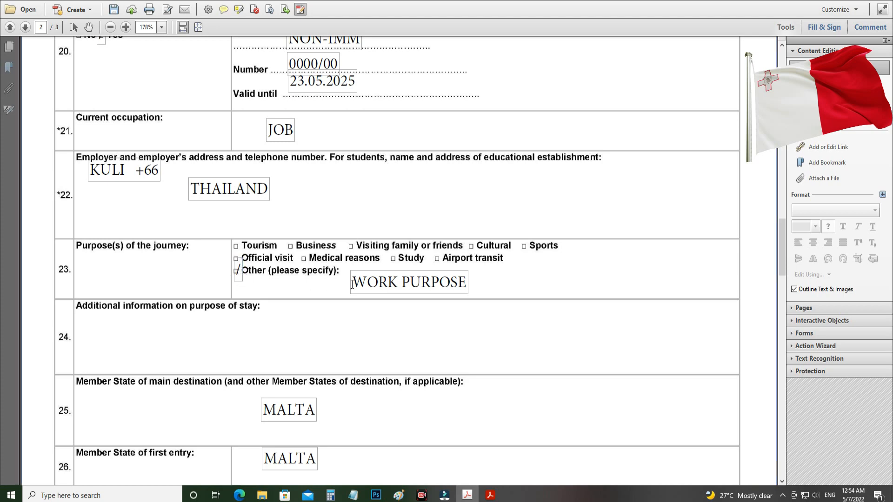
left_click_drag(354, 279, 466, 284)
scroll(395, 306, "down", 2)
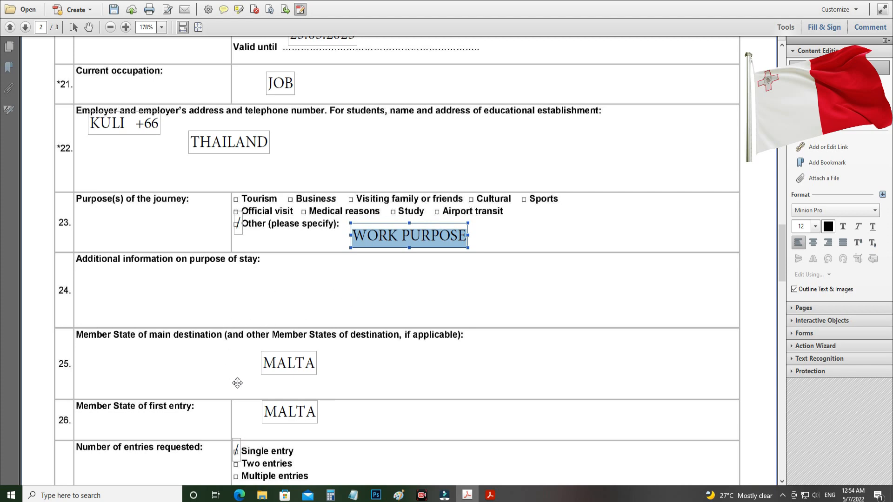
Review fields 25 to 27, covering main destination, first entry state, number of entries and intended arrival date
scroll(237, 382, "down", 5)
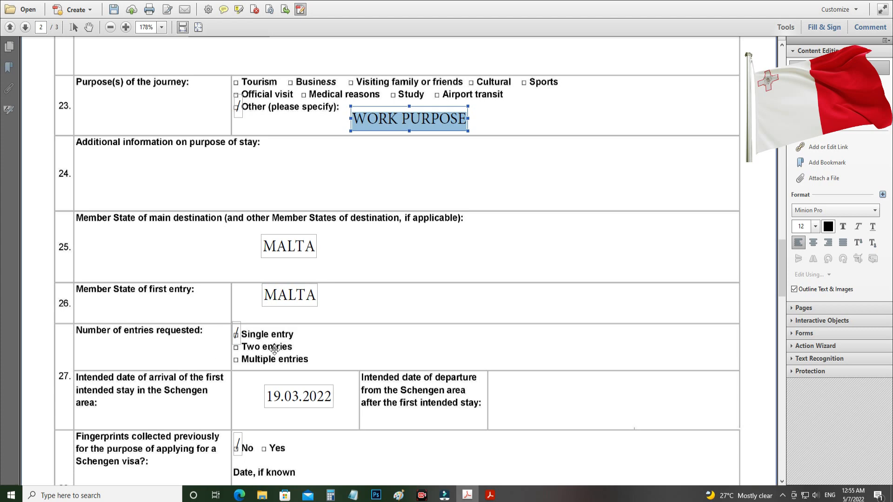
scroll(274, 350, "down", 1)
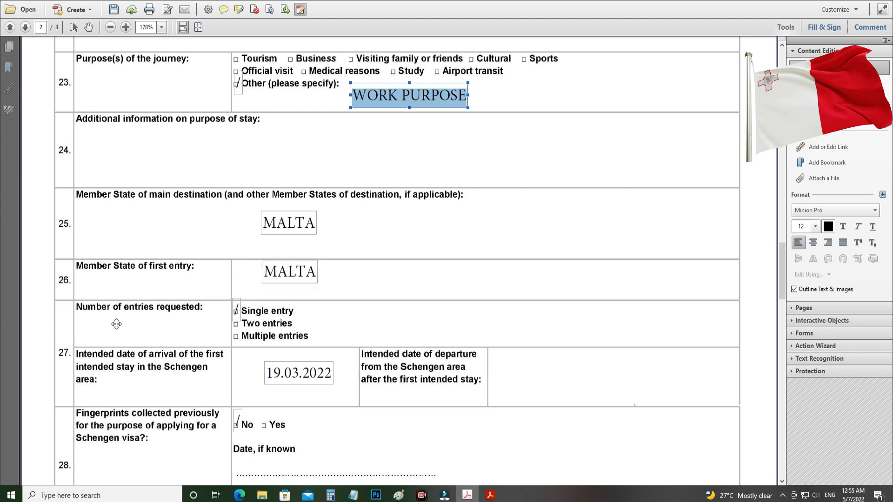
scroll(267, 320, "down", 2)
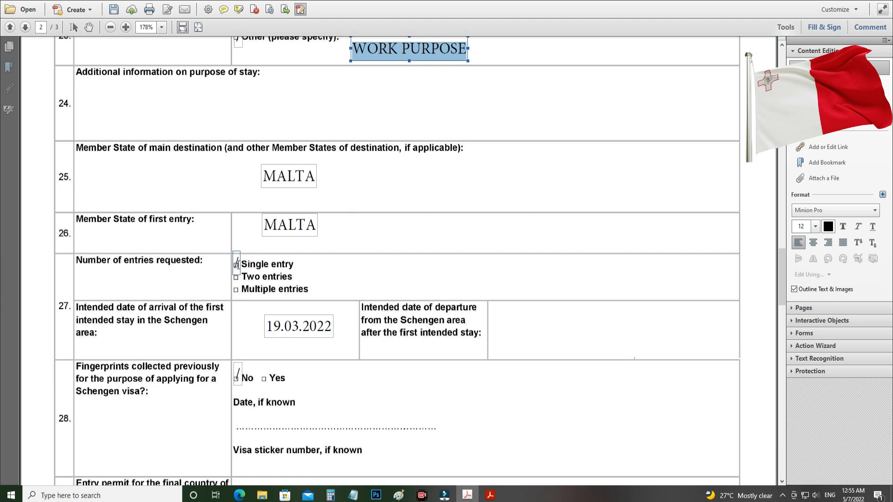
scroll(238, 274, "down", 5)
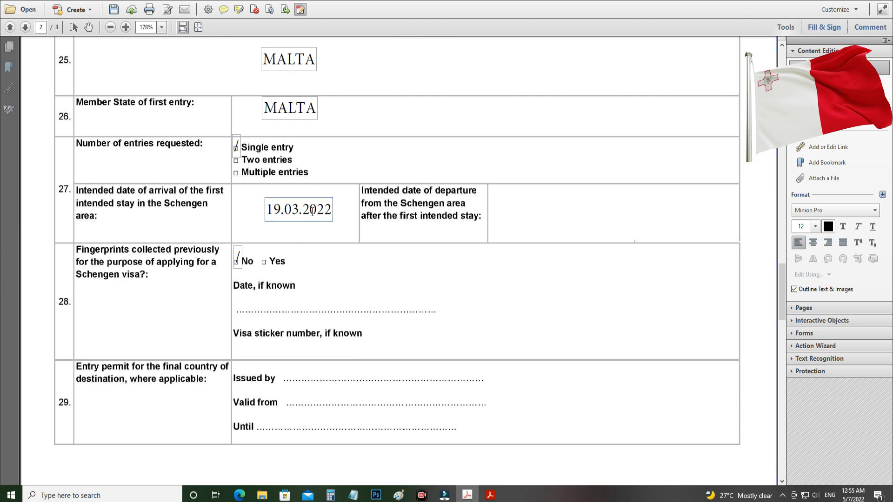
Review fields 28 and 29 on previously collected fingerprints and the entry permit for the final destination country
scroll(276, 268, "down", 1)
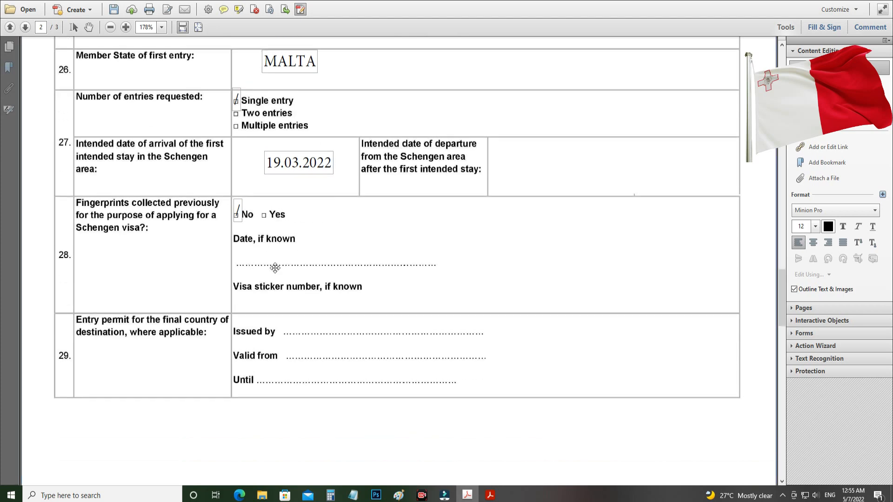
scroll(234, 242, "down", 1)
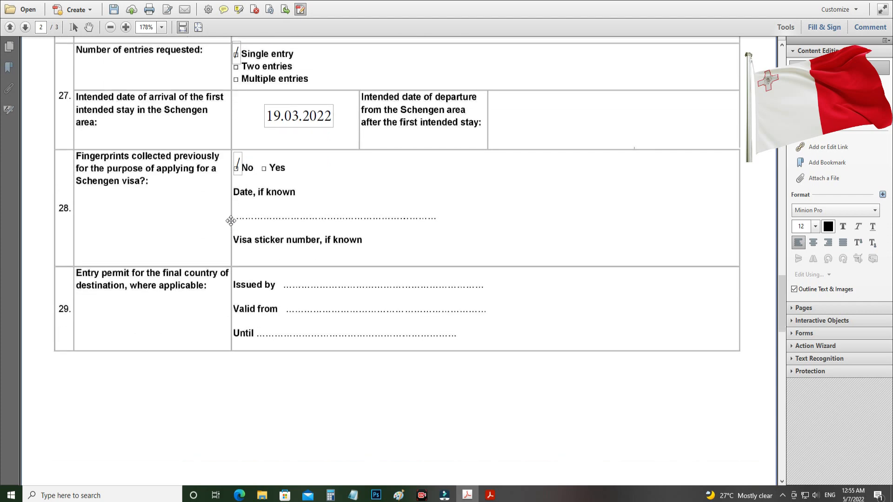
scroll(230, 220, "down", 1)
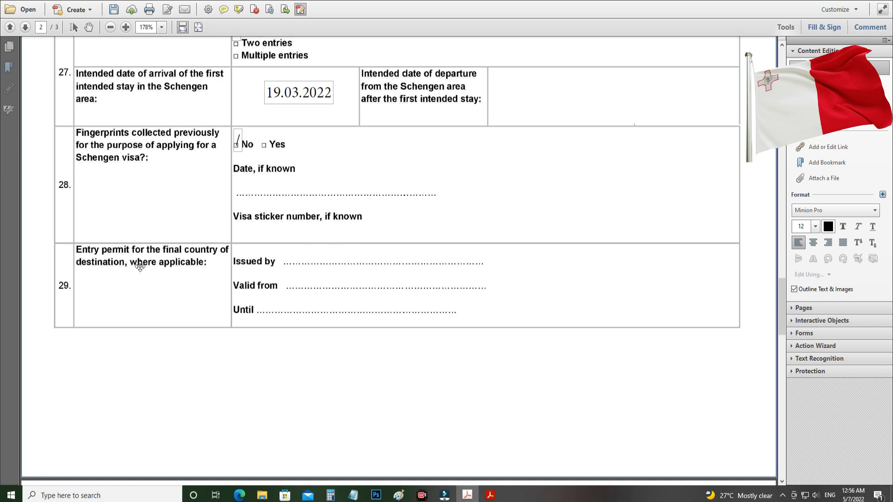
scroll(135, 268, "down", 3)
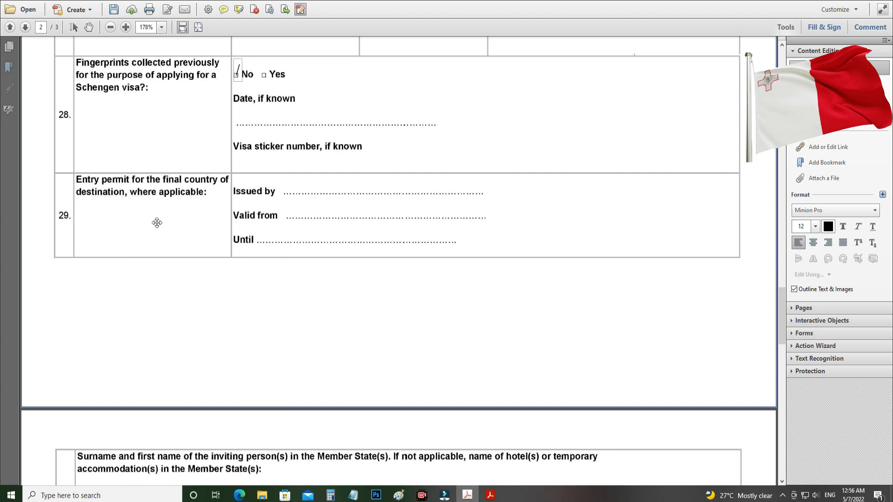
scroll(314, 211, "down", 2)
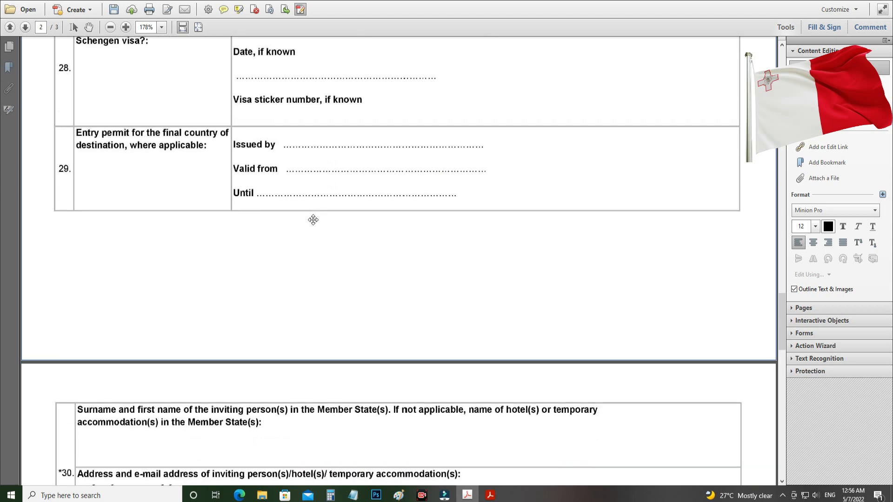
Review fields 30 and 31 on page 3, covering the accommodation address, inviting company and its contact person
scroll(241, 190, "down", 4)
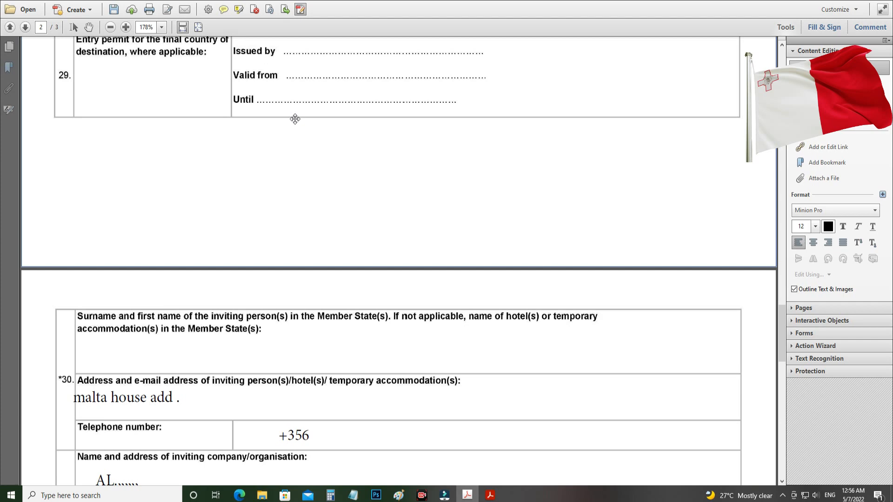
scroll(257, 241, "down", 8)
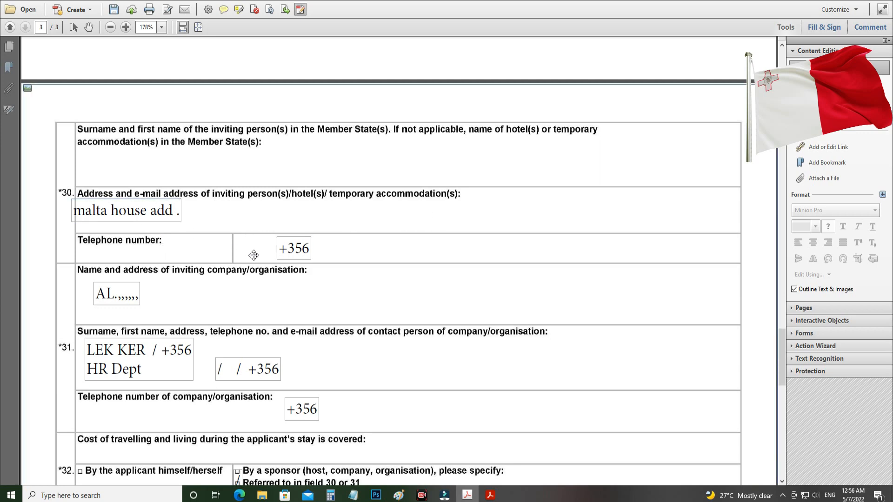
scroll(268, 274, "down", 3)
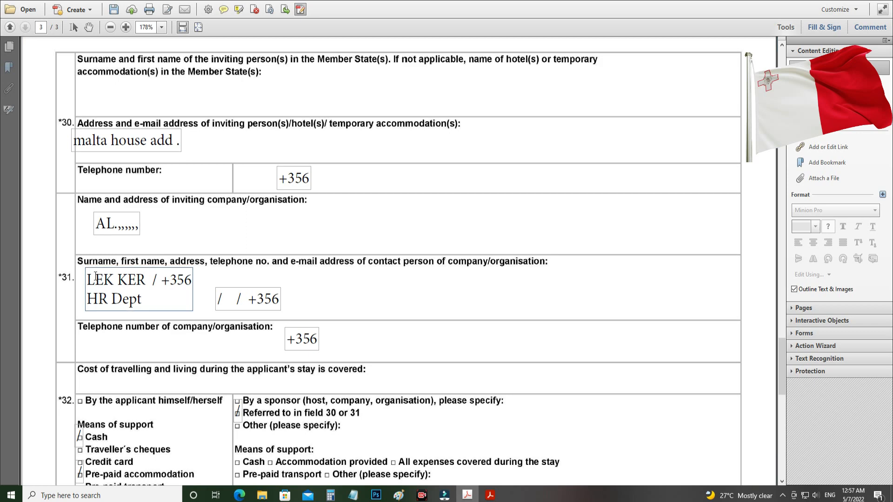
scroll(96, 277, "down", 3)
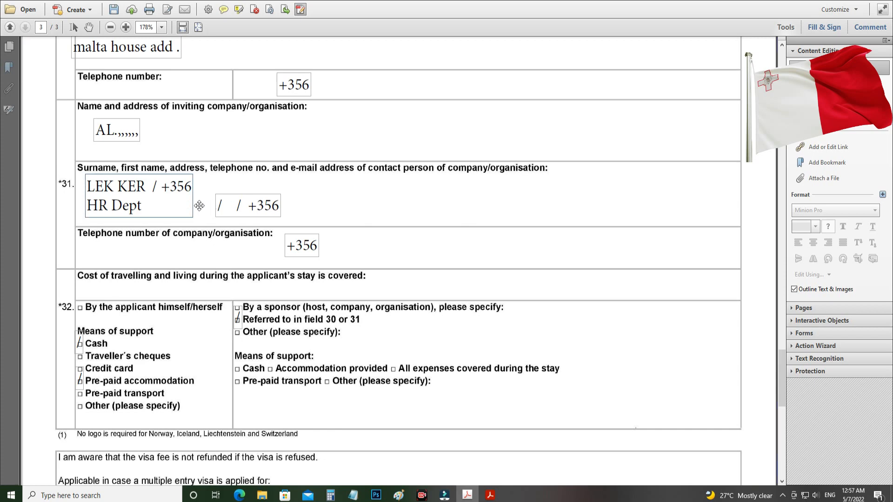
Select the HR Dept text in the company contact person entry of field 31
left_click(223, 206)
left_click(147, 203)
key("shift+Left")
key("shift+Left")
key("shift+Left")
key("shift+Left")
key("shift+Left")
key("shift+Left")
key("shift+Left")
key("shift+Left")
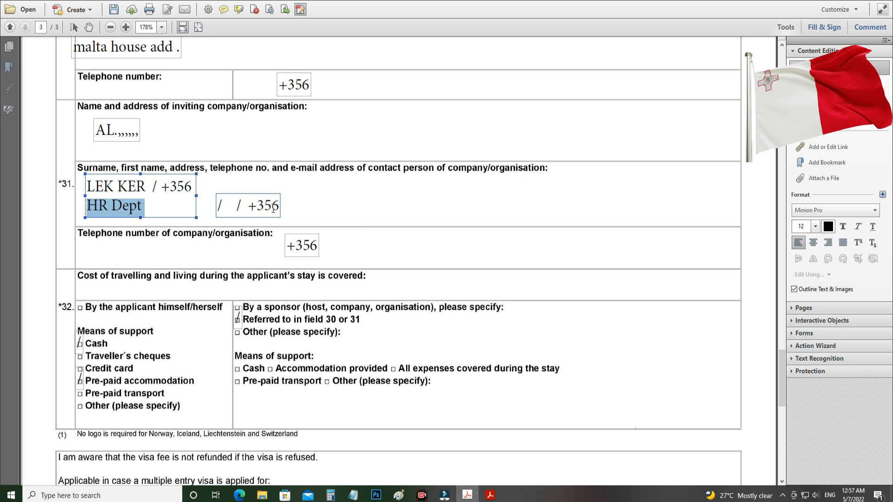
Examine field 32 on who covers travel and living costs, and compare its sponsor reference with fields 30 and 31
scroll(272, 208, "down", 3)
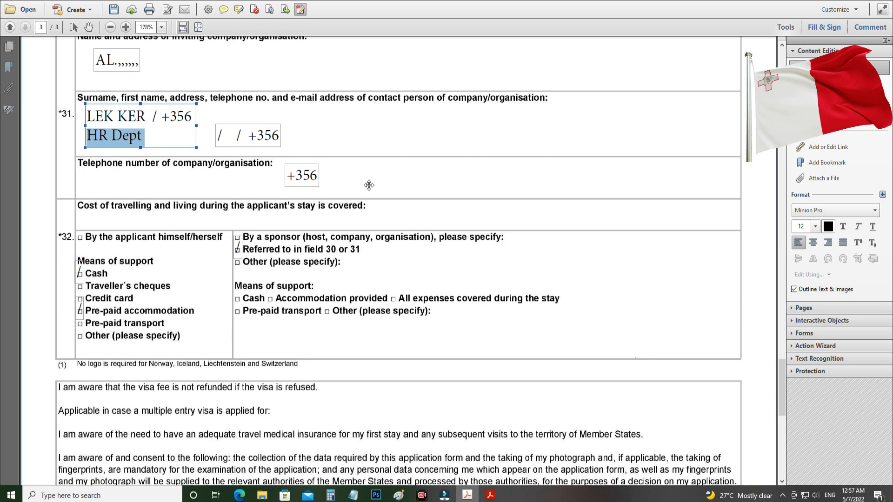
scroll(123, 217, "down", 2)
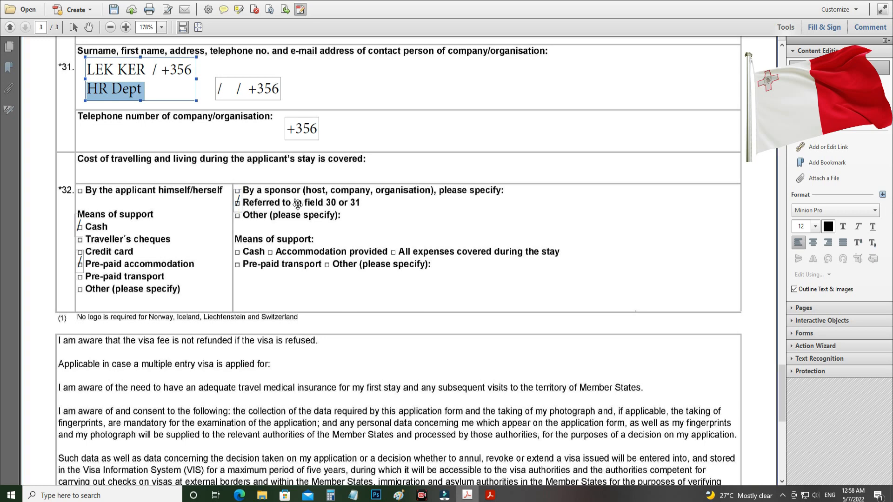
scroll(336, 213, "up", 2)
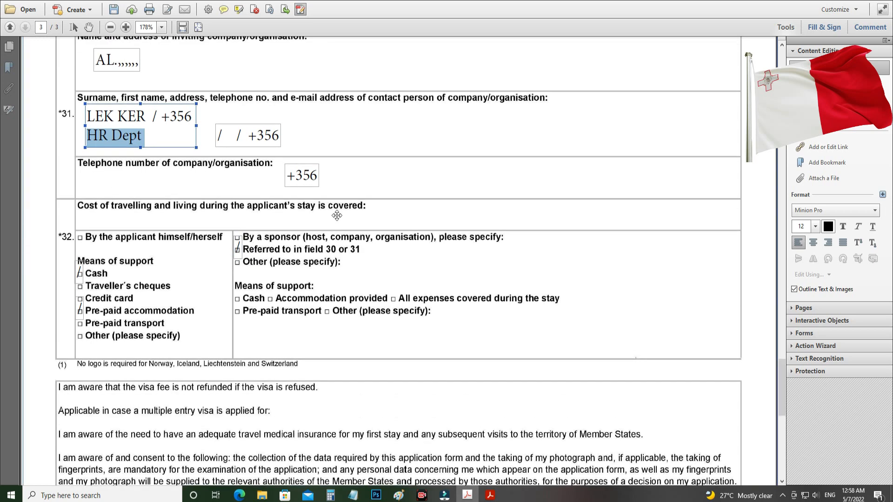
scroll(336, 214, "up", 5)
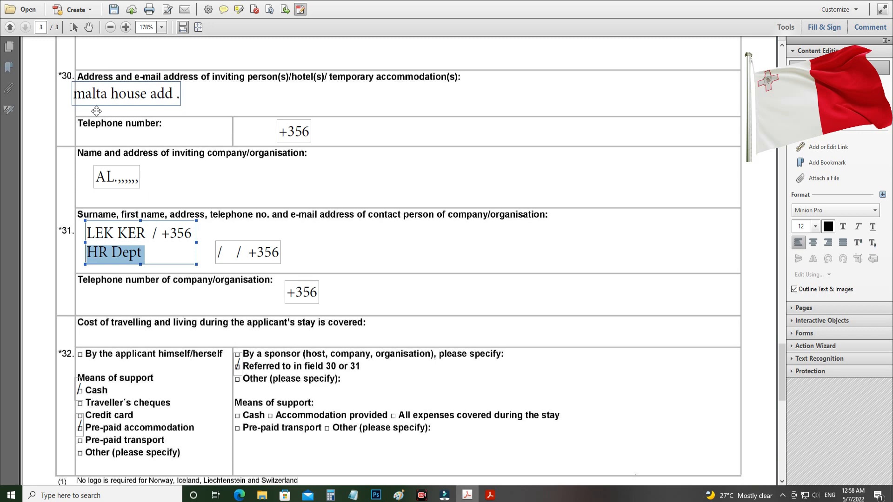
scroll(307, 286, "down", 3)
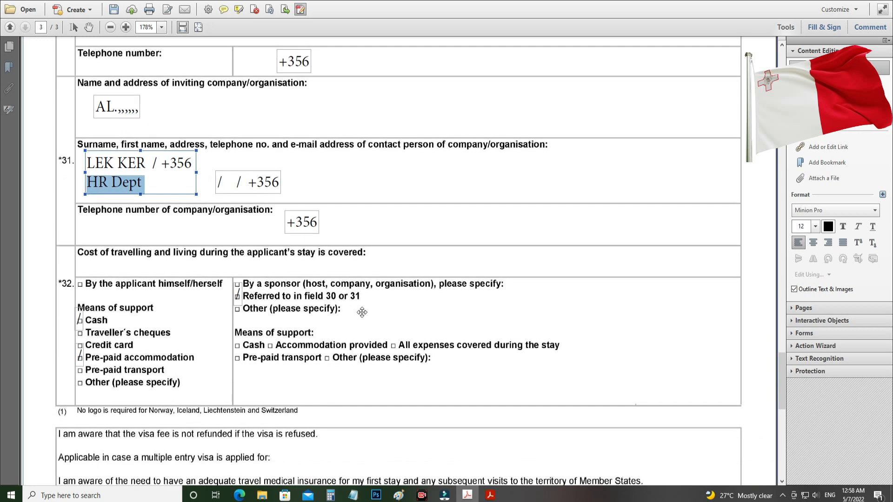
scroll(301, 278, "up", 3)
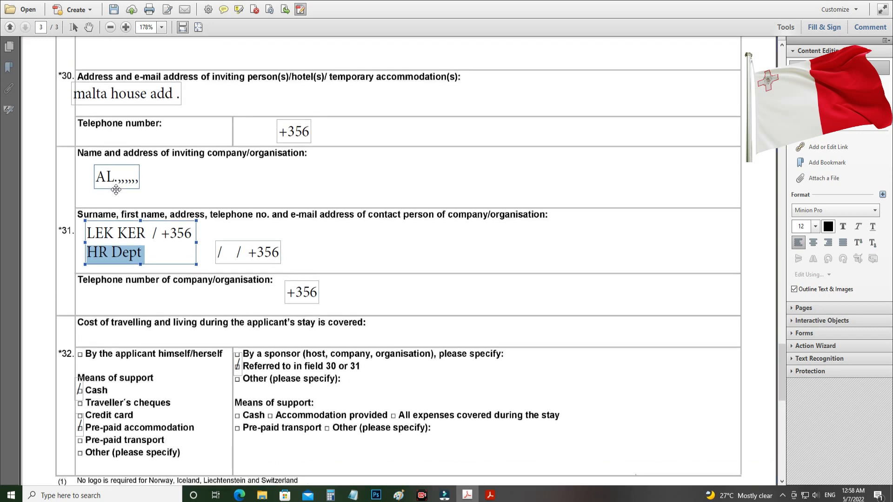
scroll(116, 189, "up", 2)
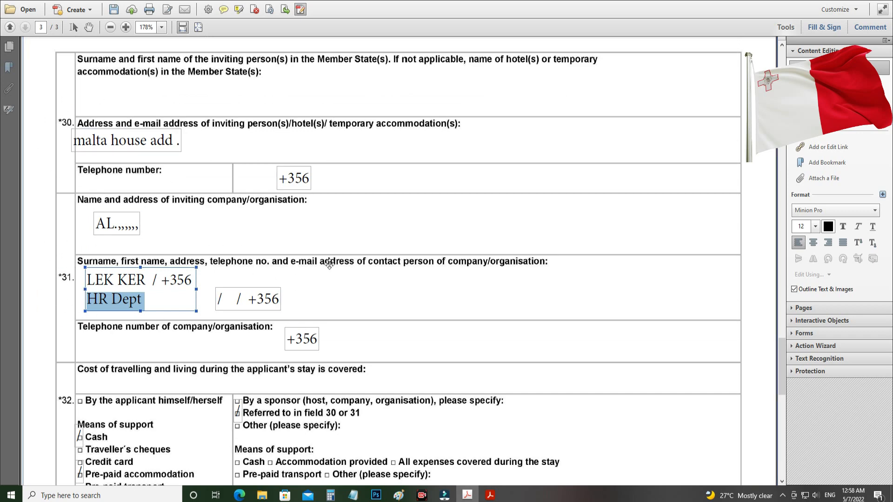
scroll(329, 264, "down", 1)
scroll(331, 271, "down", 9)
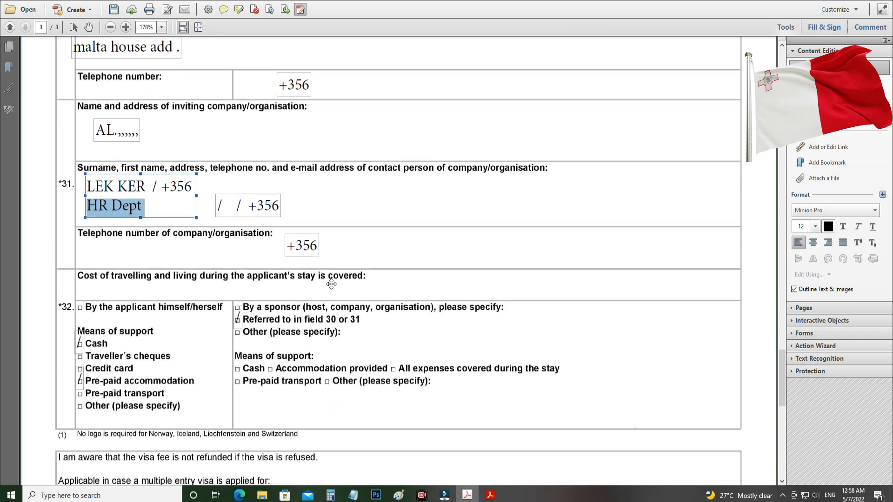
Review the applicant declarations at the end of the visa form, down to the place, date and signature boxes
scroll(331, 284, "down", 8)
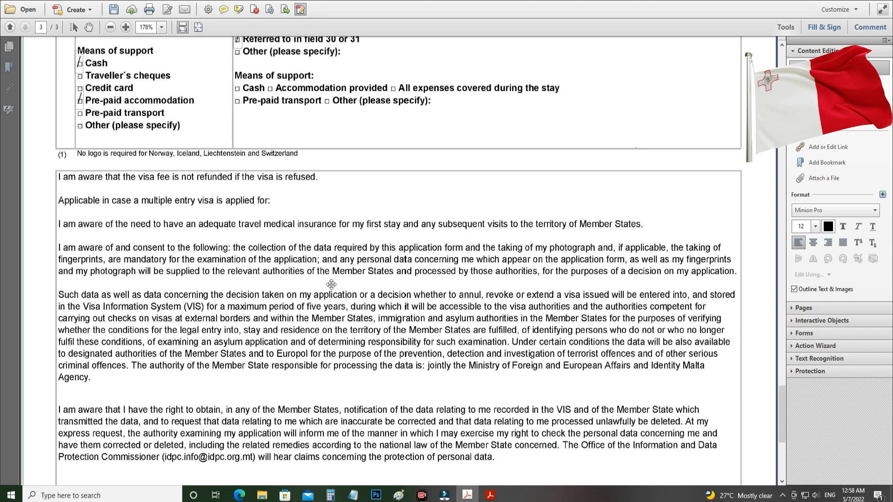
scroll(330, 270, "down", 10)
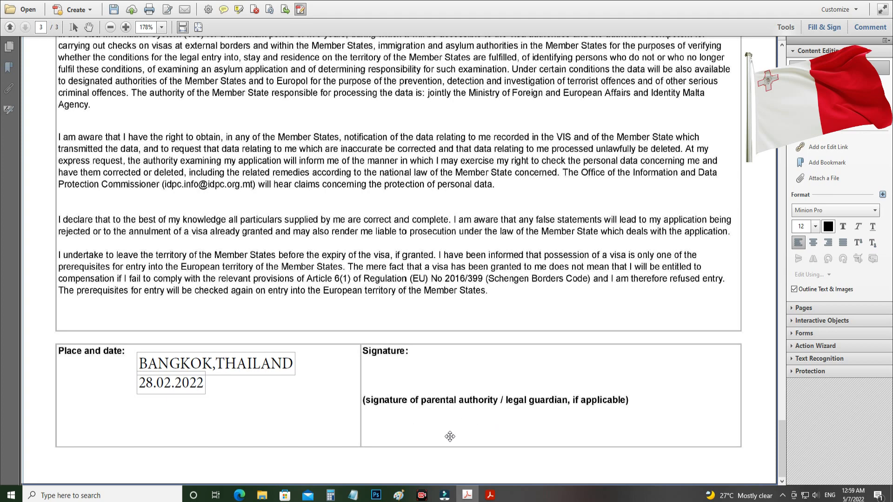
Switch to GDPR Policy.pdf and examine both pages, ending at the name, identity document number, signature and date fields
left_click(490, 496)
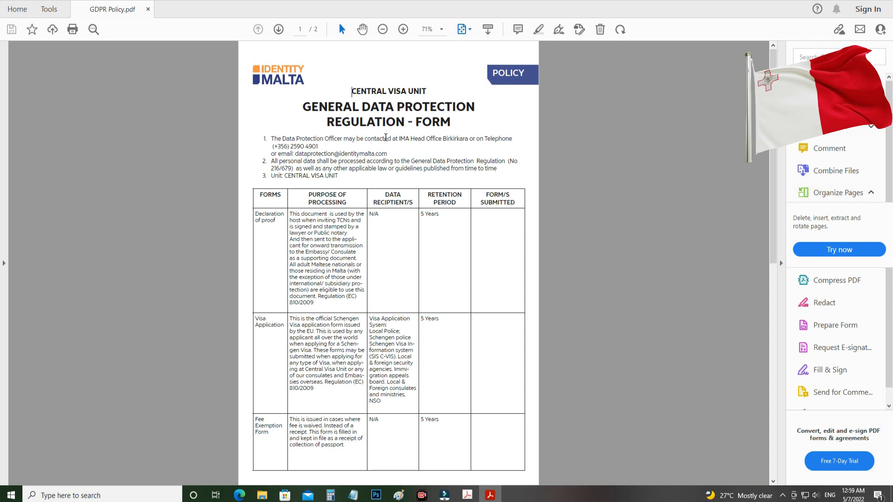
scroll(294, 140, "down", 1)
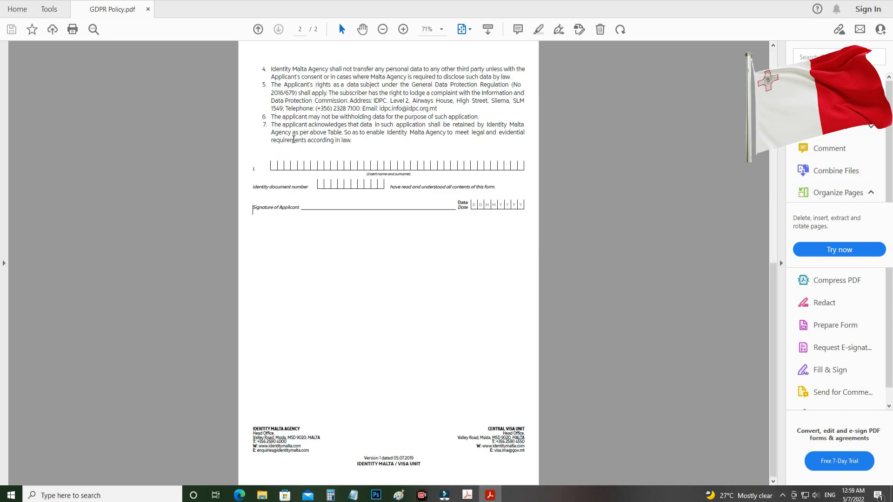
scroll(293, 129, "up", 1)
scroll(335, 200, "down", 1)
scroll(335, 200, "up", 1)
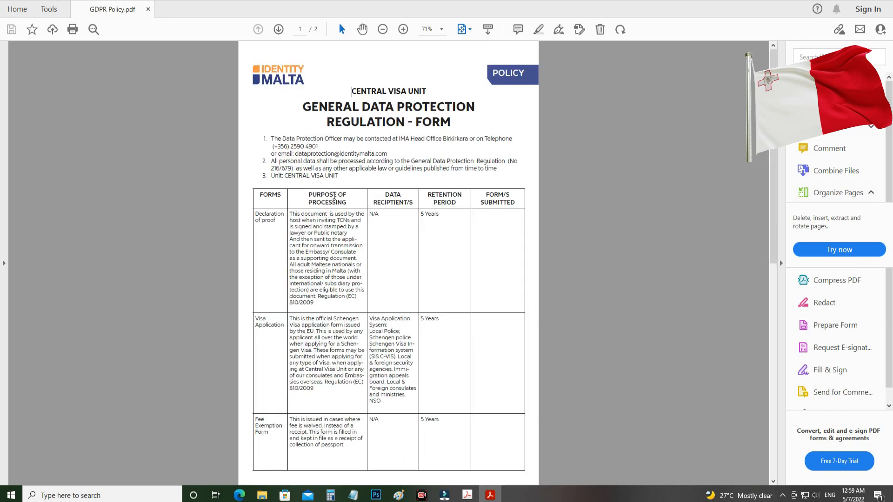
scroll(335, 202, "down", 1)
scroll(334, 201, "up", 1)
scroll(439, 316, "down", 1)
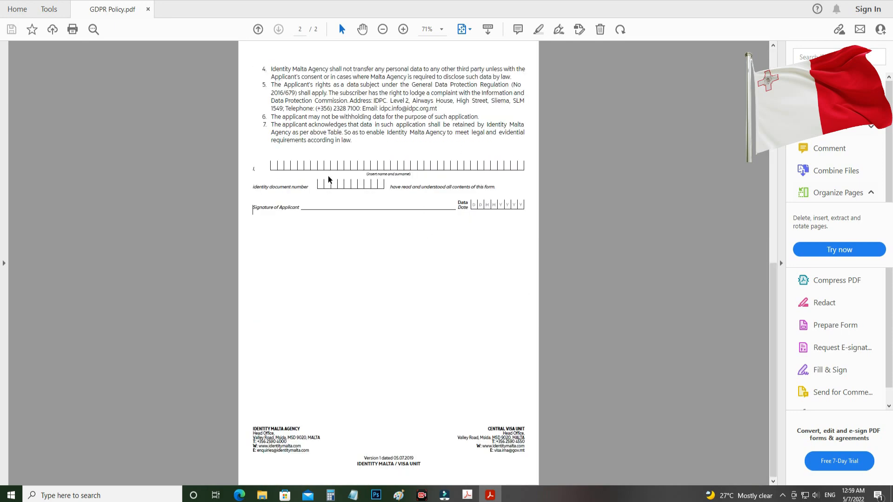
scroll(329, 179, "up", 3)
scroll(330, 176, "up", 1)
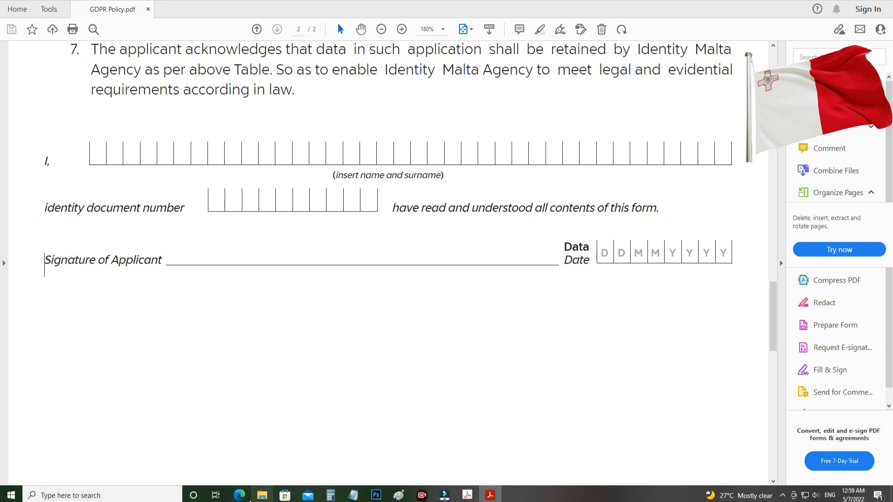
Open the Visa -Declaration Covid19 Rules document from New folder (2) and dismiss the Office activation notice
left_click(263, 496)
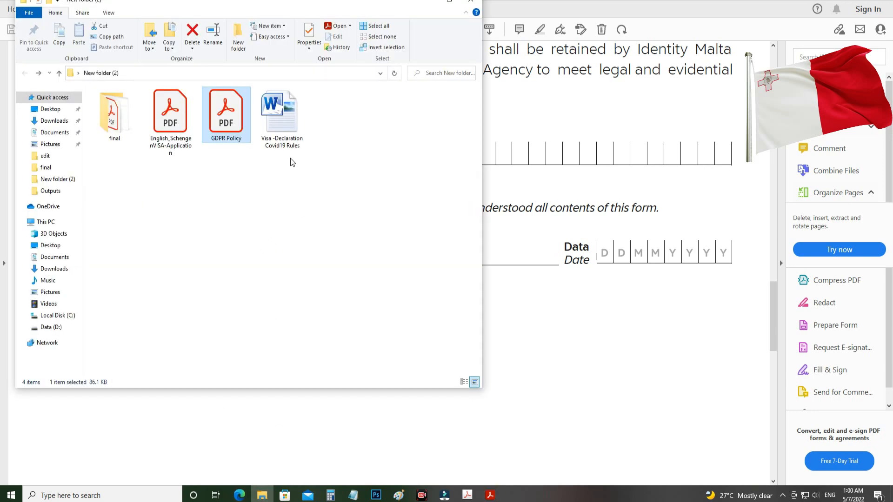
double_click(289, 136)
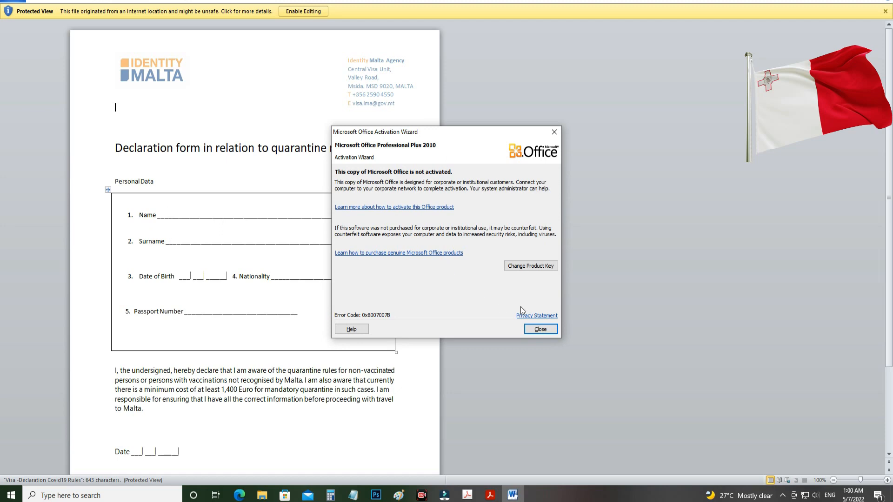
left_click(540, 329)
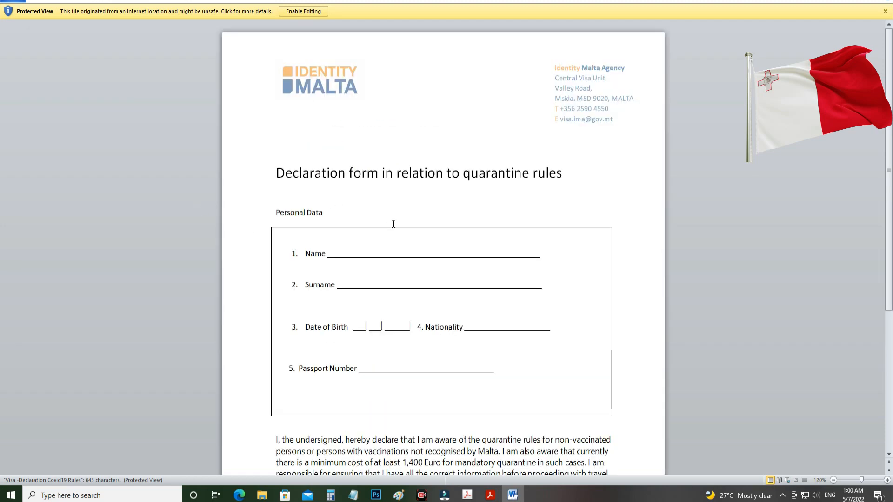
Highlight in turn the name, surname, date of birth, nationality and passport number blanks of the quarantine declaration form
left_click_drag(343, 253, 506, 254)
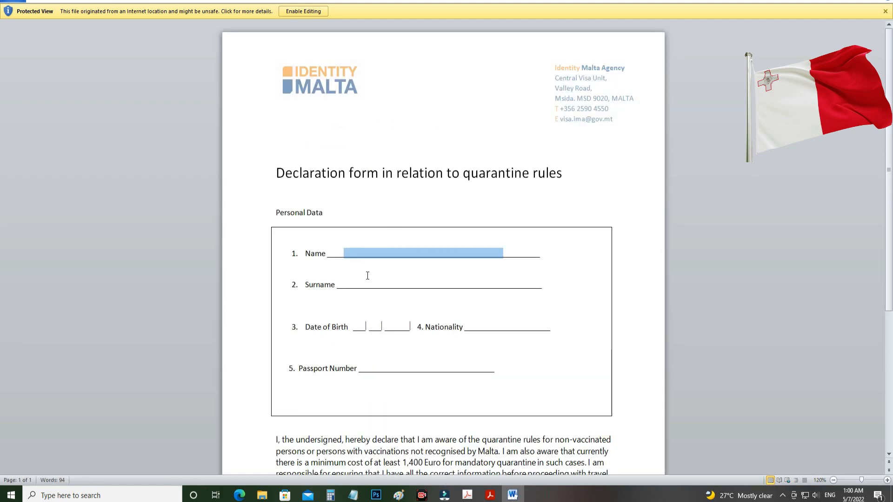
left_click_drag(349, 284, 409, 324)
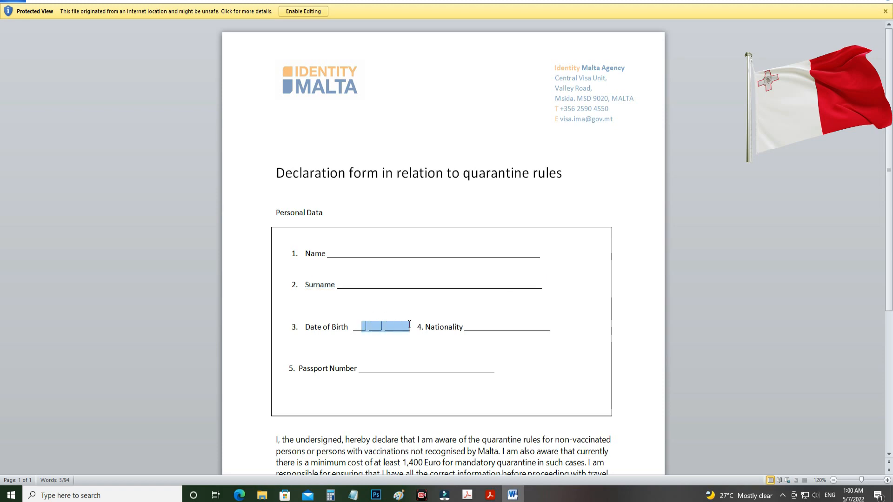
left_click_drag(480, 327, 508, 327)
left_click_drag(369, 368, 493, 369)
Highlight the date and signature blanks below the quarantine declaration text, then return to the personal data section
scroll(338, 329, "down", 5)
left_click_drag(298, 344, 358, 346)
left_click_drag(339, 395, 388, 391)
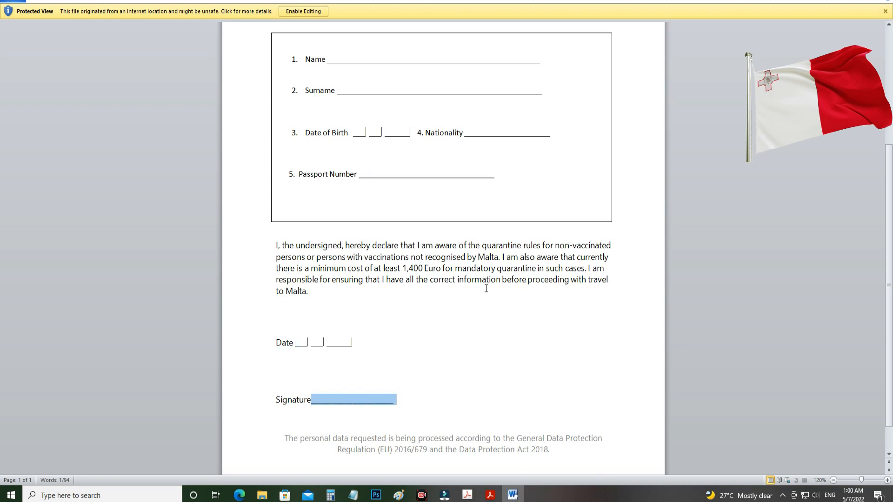
scroll(485, 288, "up", 2)
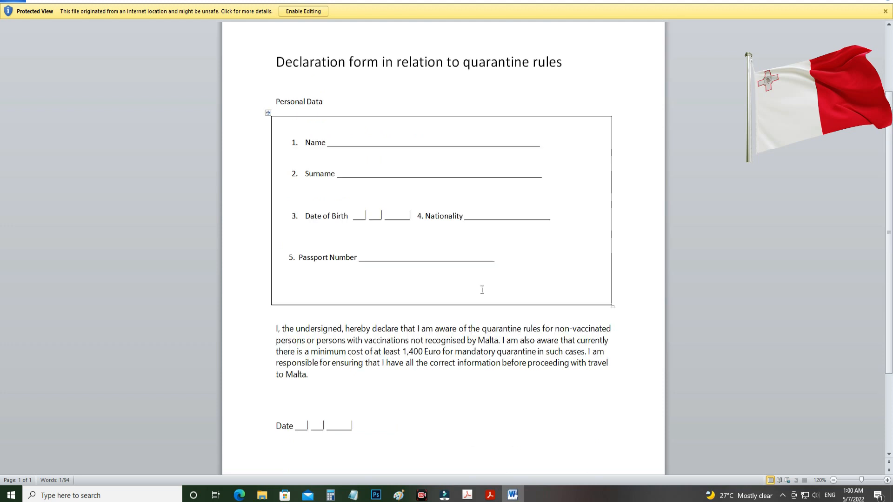